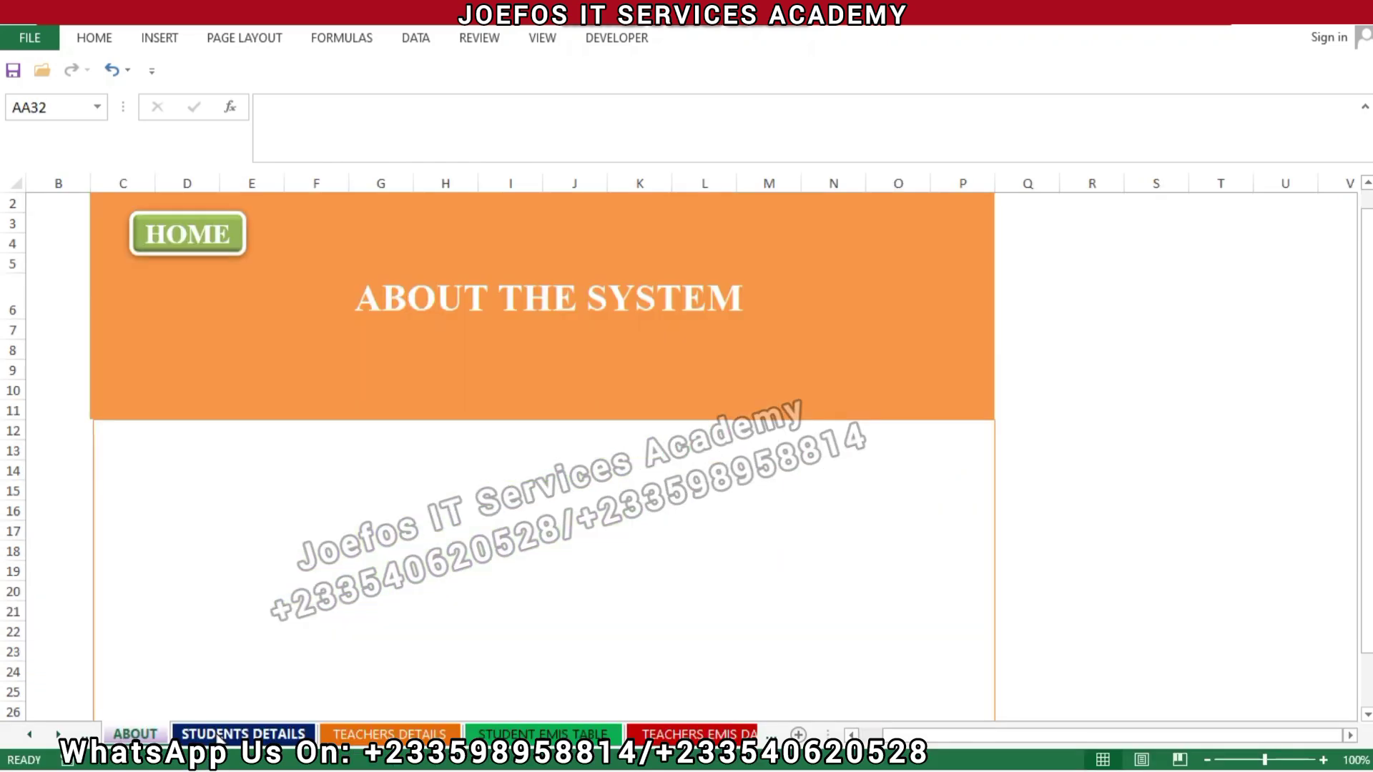
# Step: Switch from the payment receipt to the STUDENTS DETAILS sheet to view its student table
pyautogui.click(217, 736)
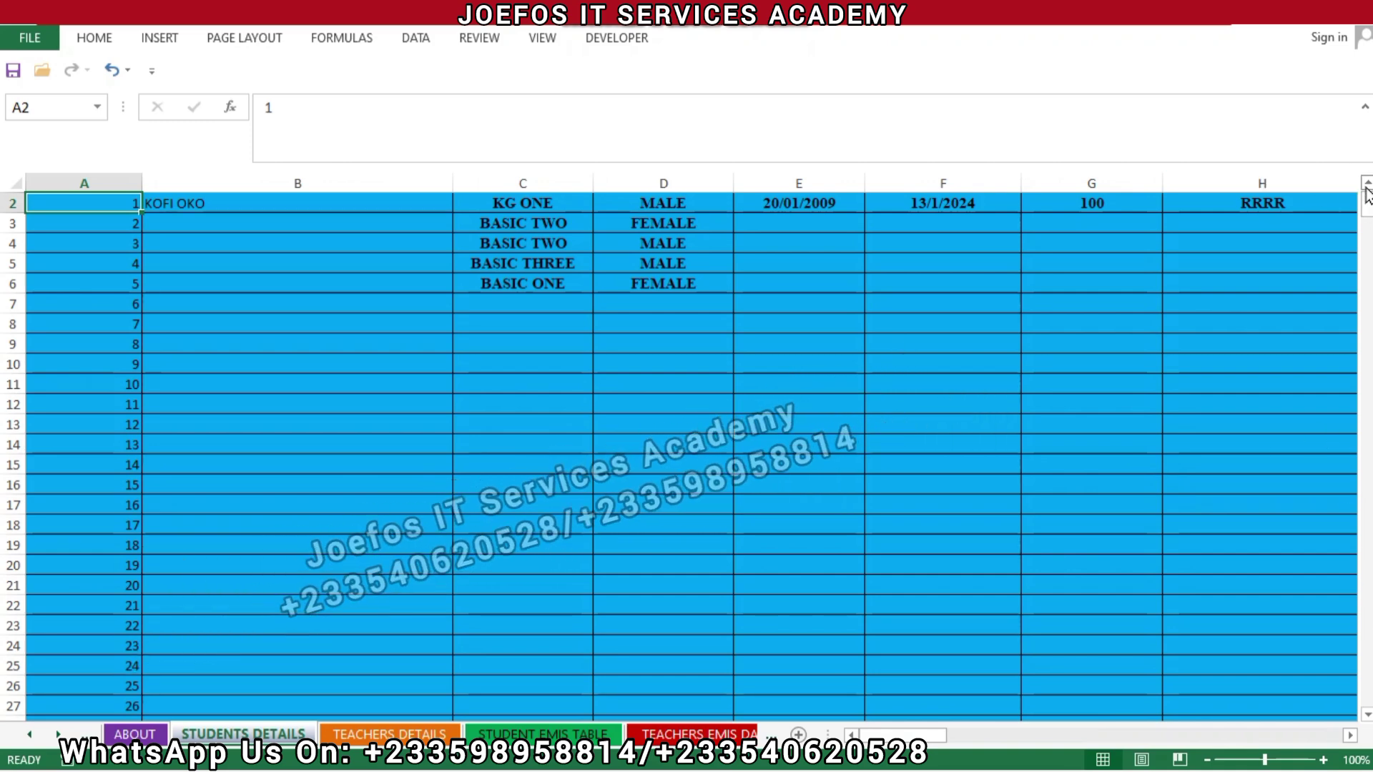
# Step: Enter the names of students 2 to 5 in cells B3 to B6
pyautogui.scroll(1, 1366, 191)
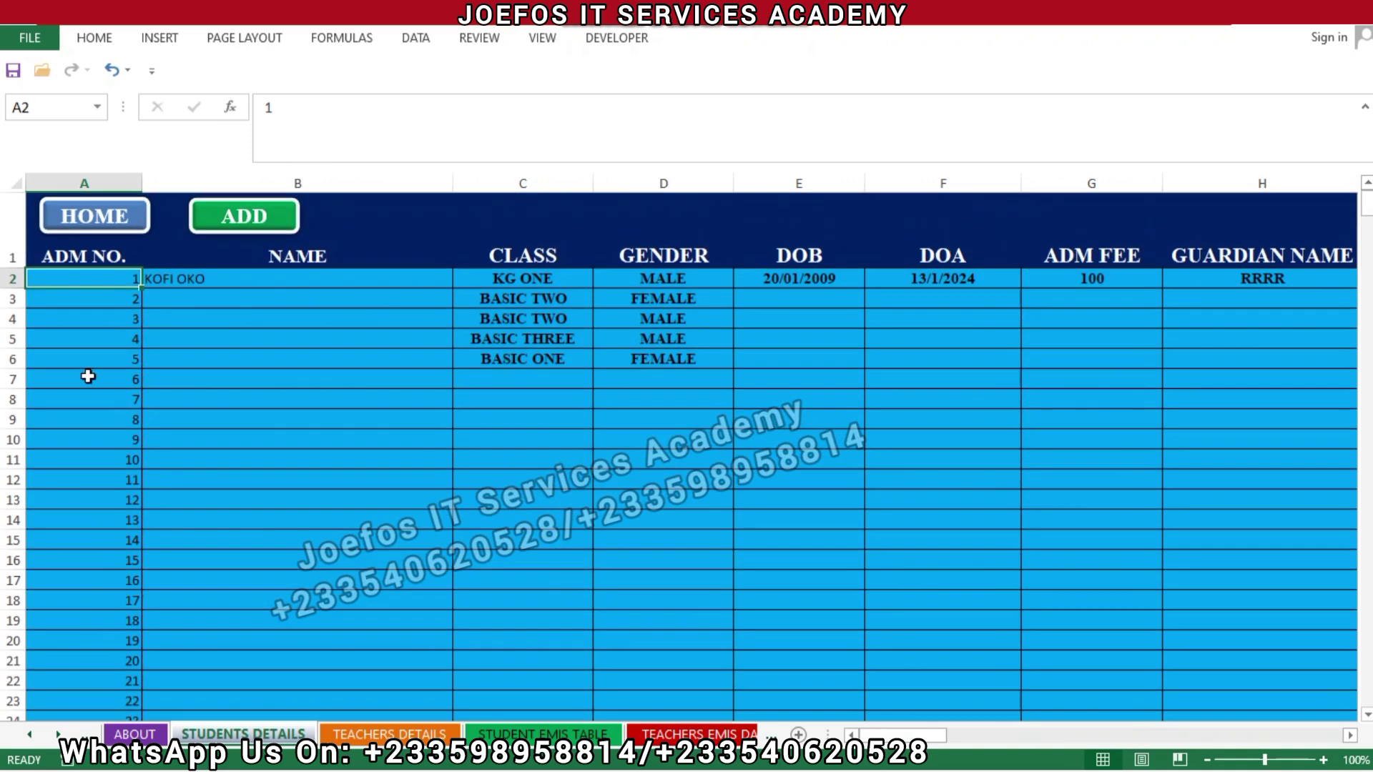
pyautogui.click(183, 302)
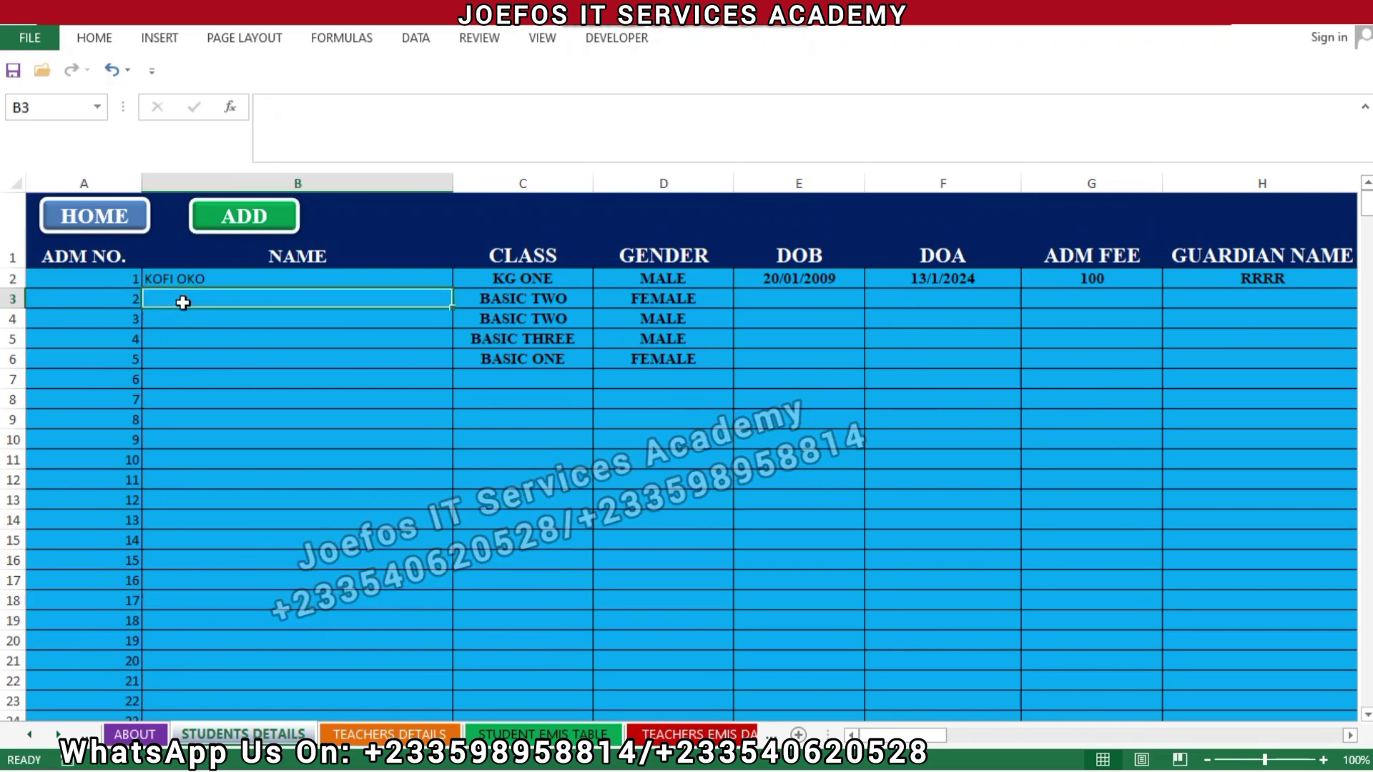
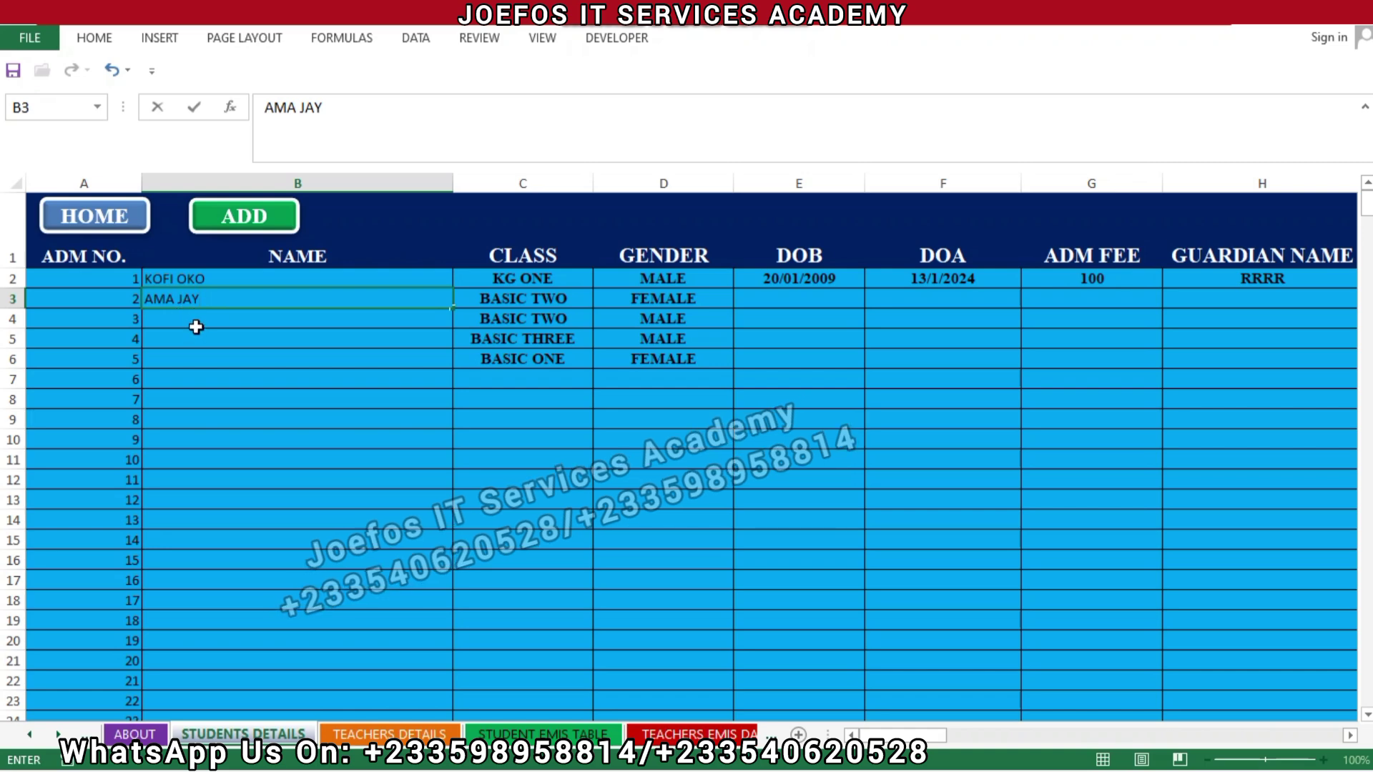
pyautogui.press('Return')
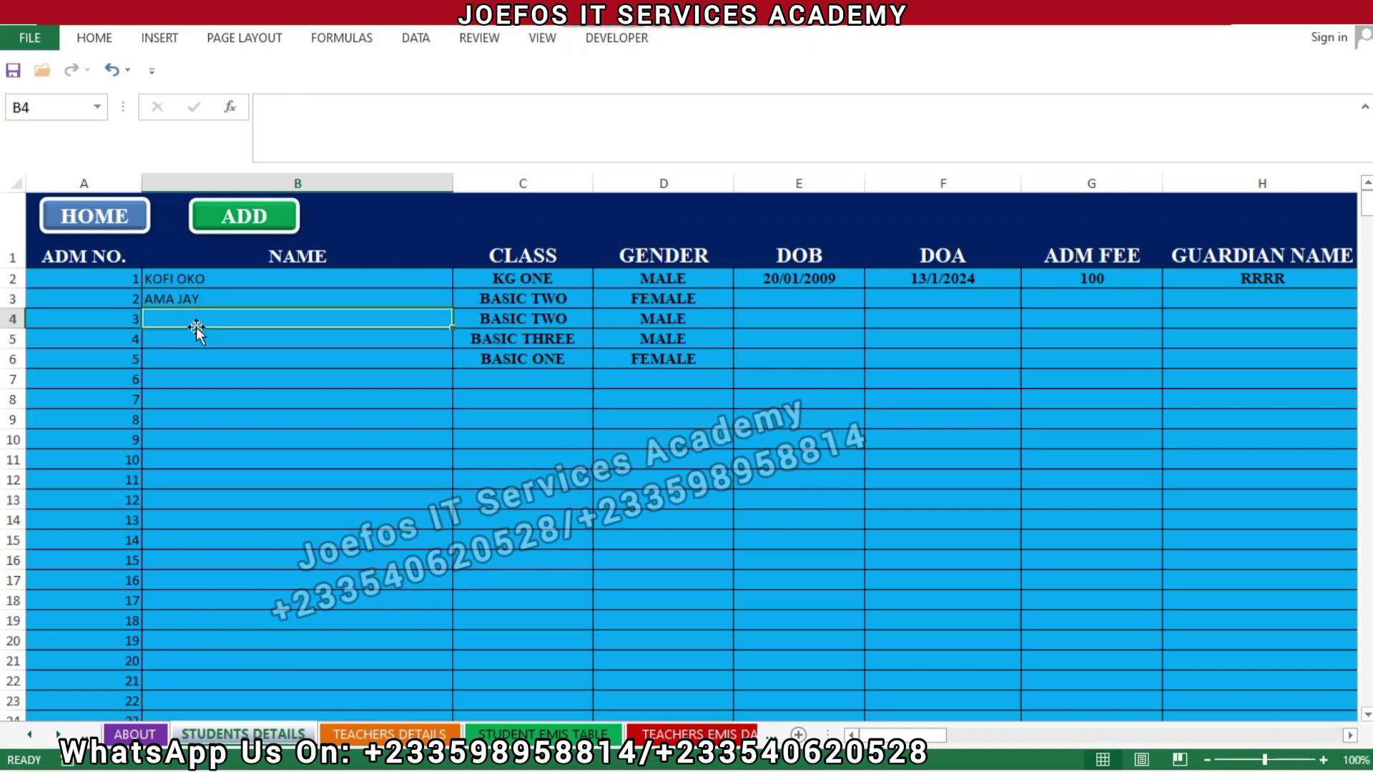
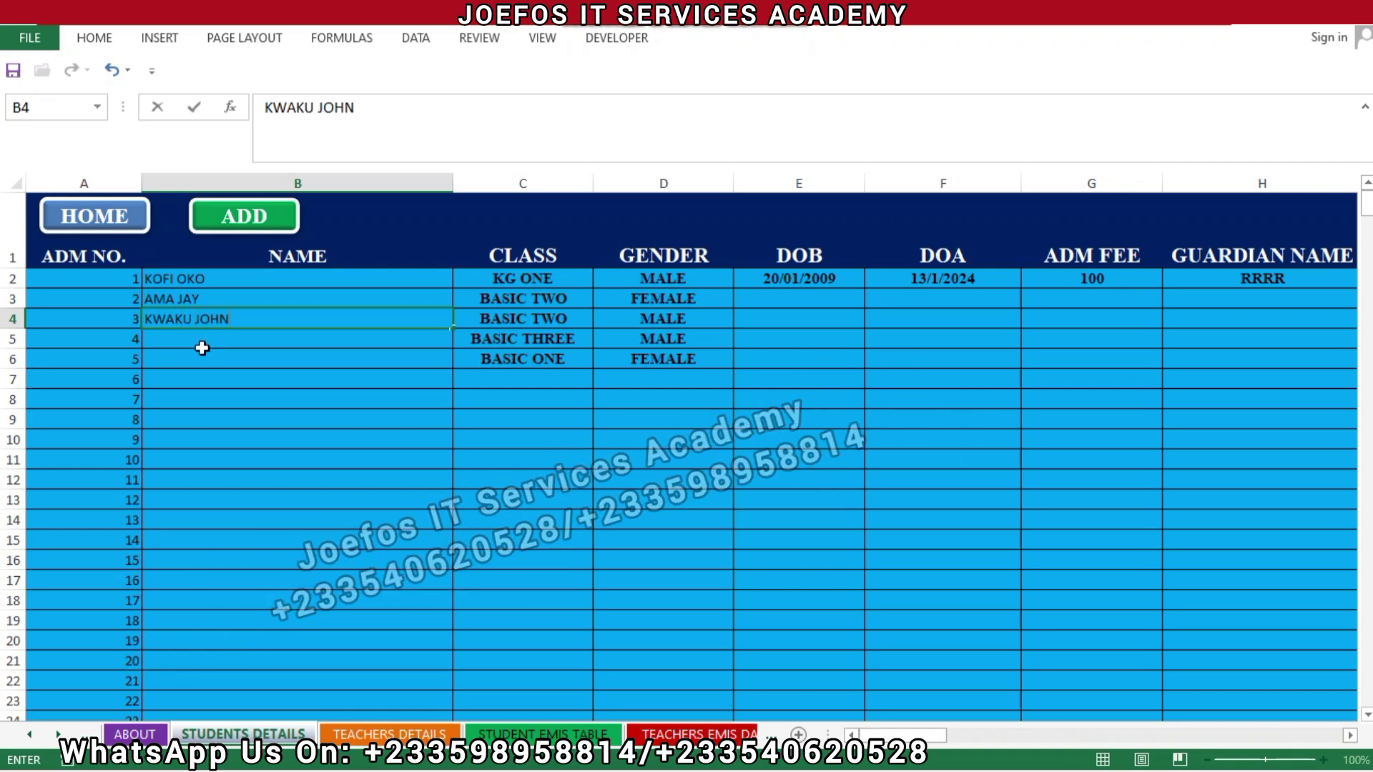
pyautogui.press('Return')
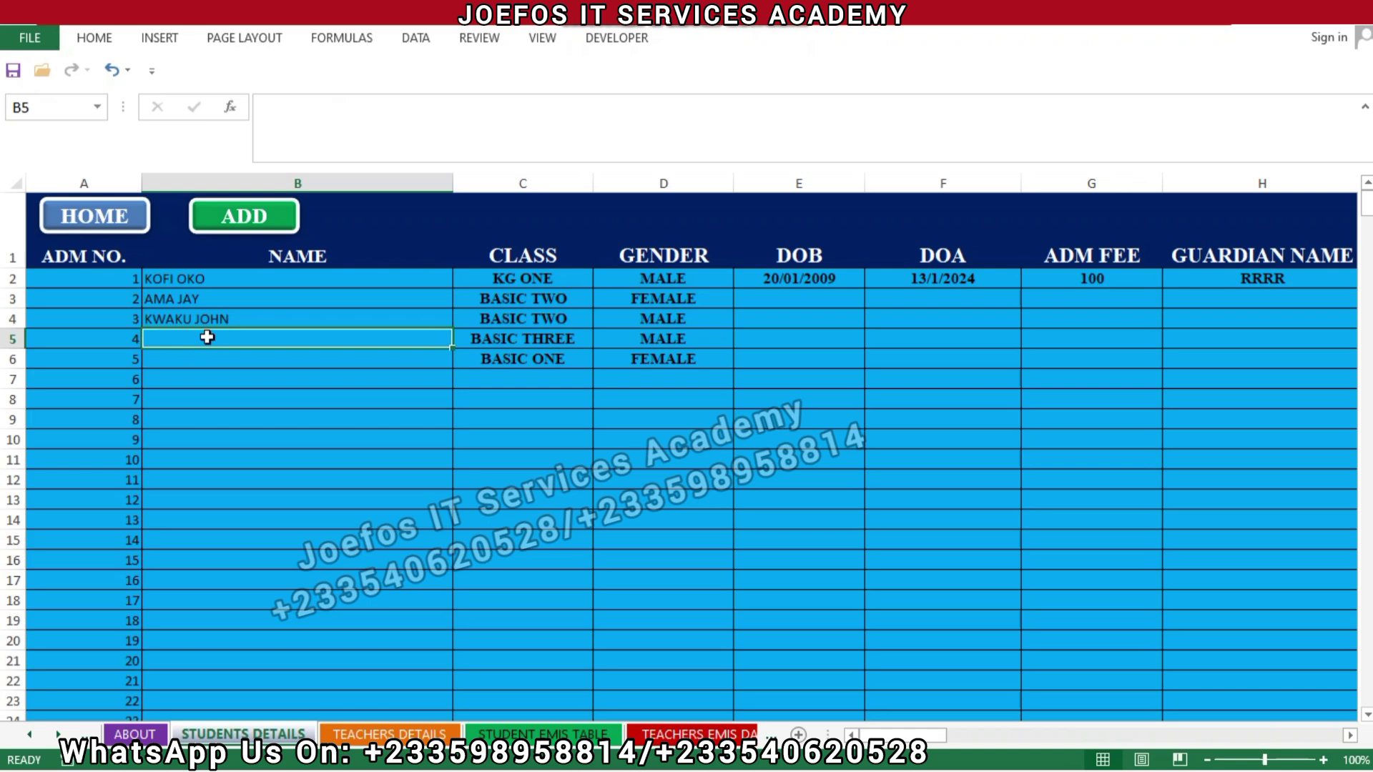
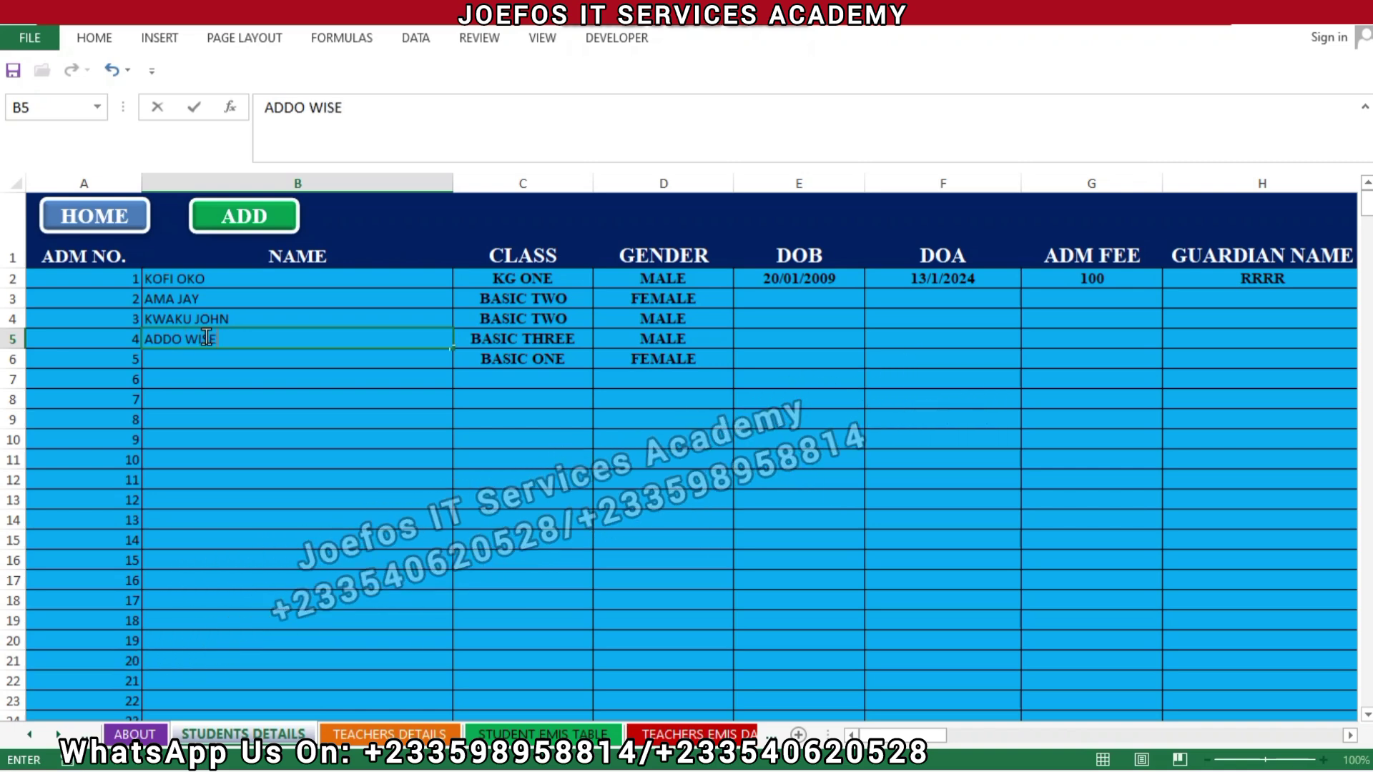
pyautogui.press('Return')
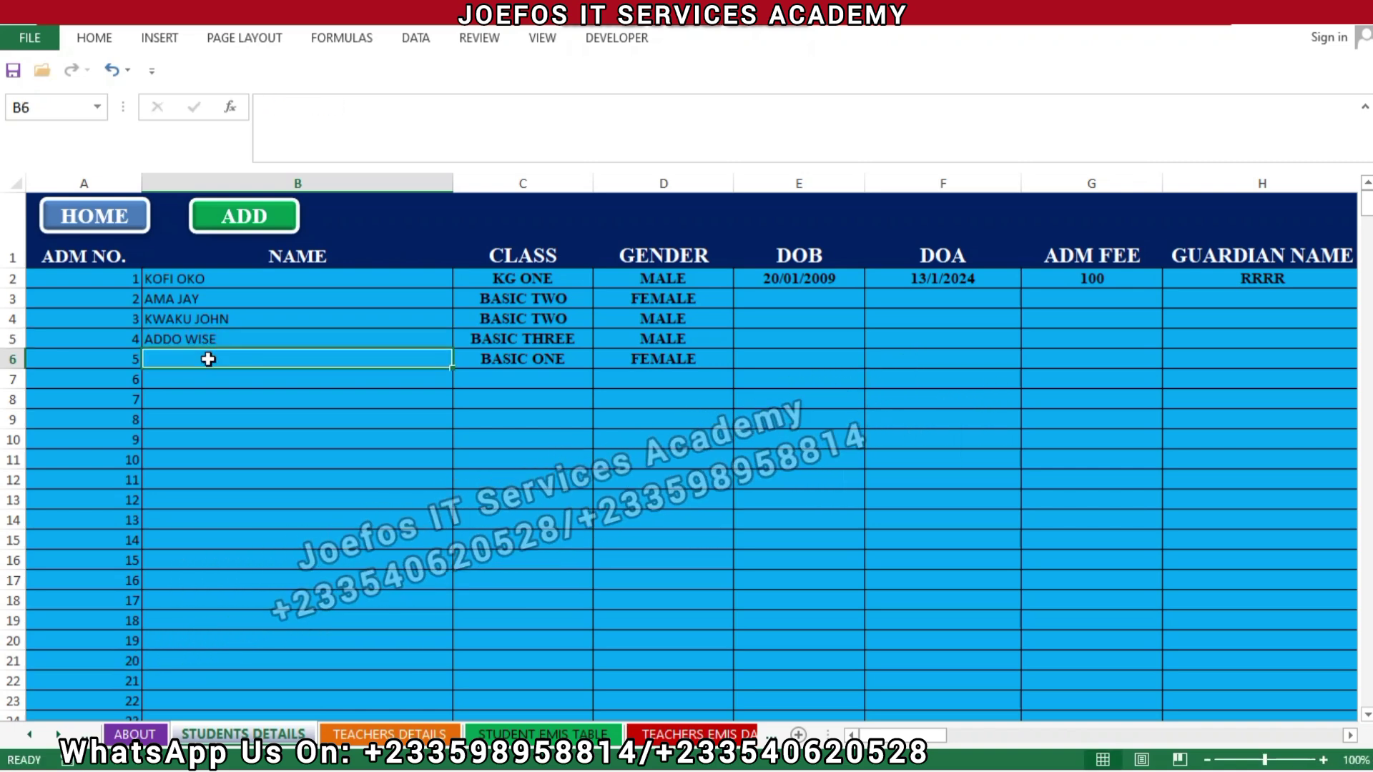
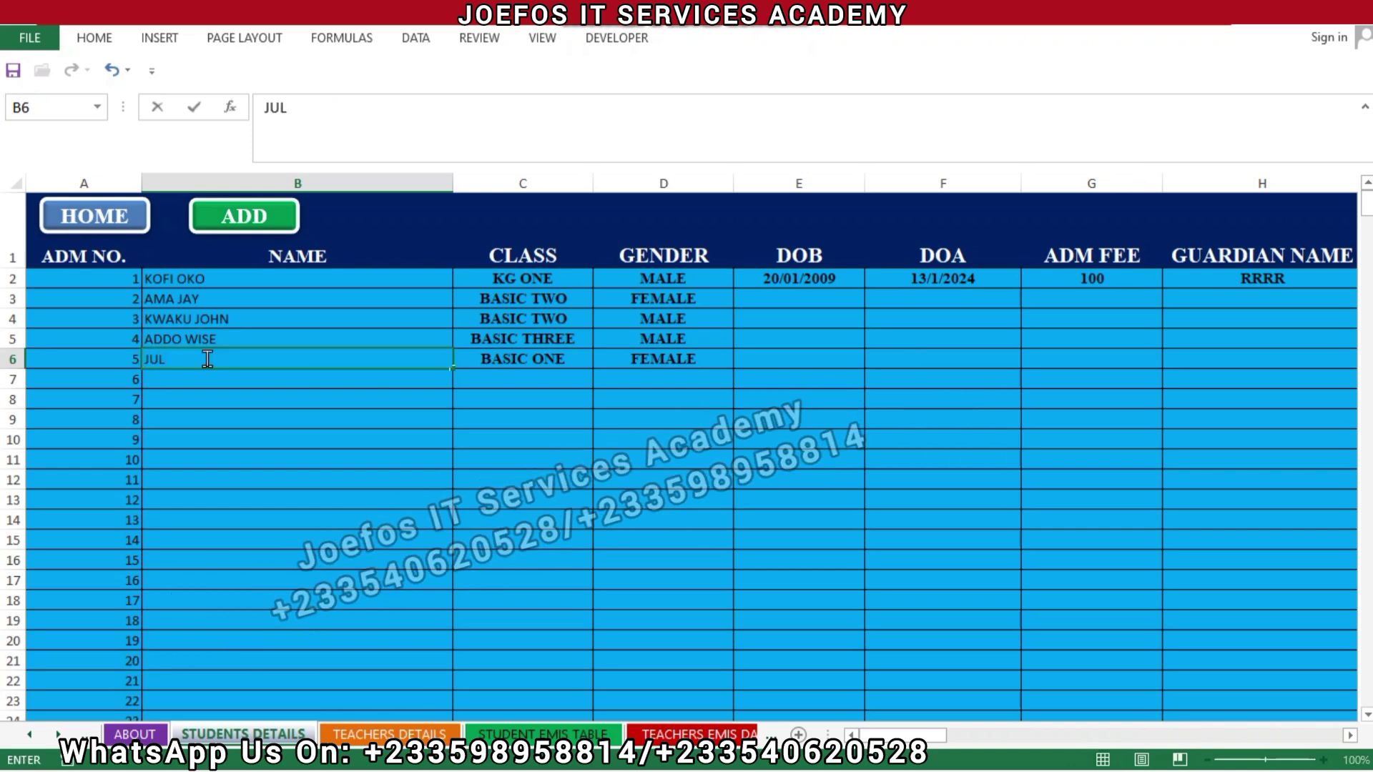
pyautogui.click(289, 414)
# Step: Fill DOB, admission dates (13/1/2024–13/1/2028) and the 100 ADM FEE down to row 6, then save
pyautogui.click(815, 267)
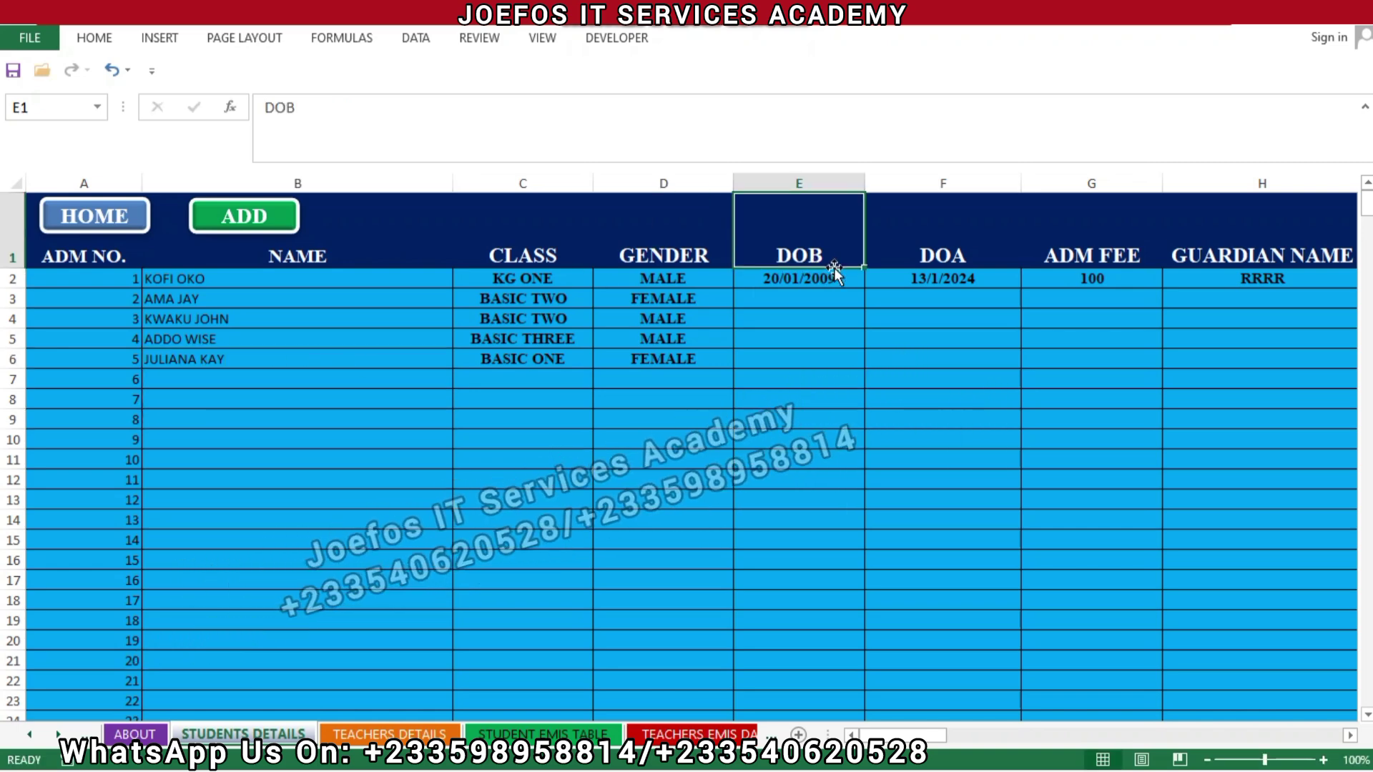
pyautogui.click(806, 286)
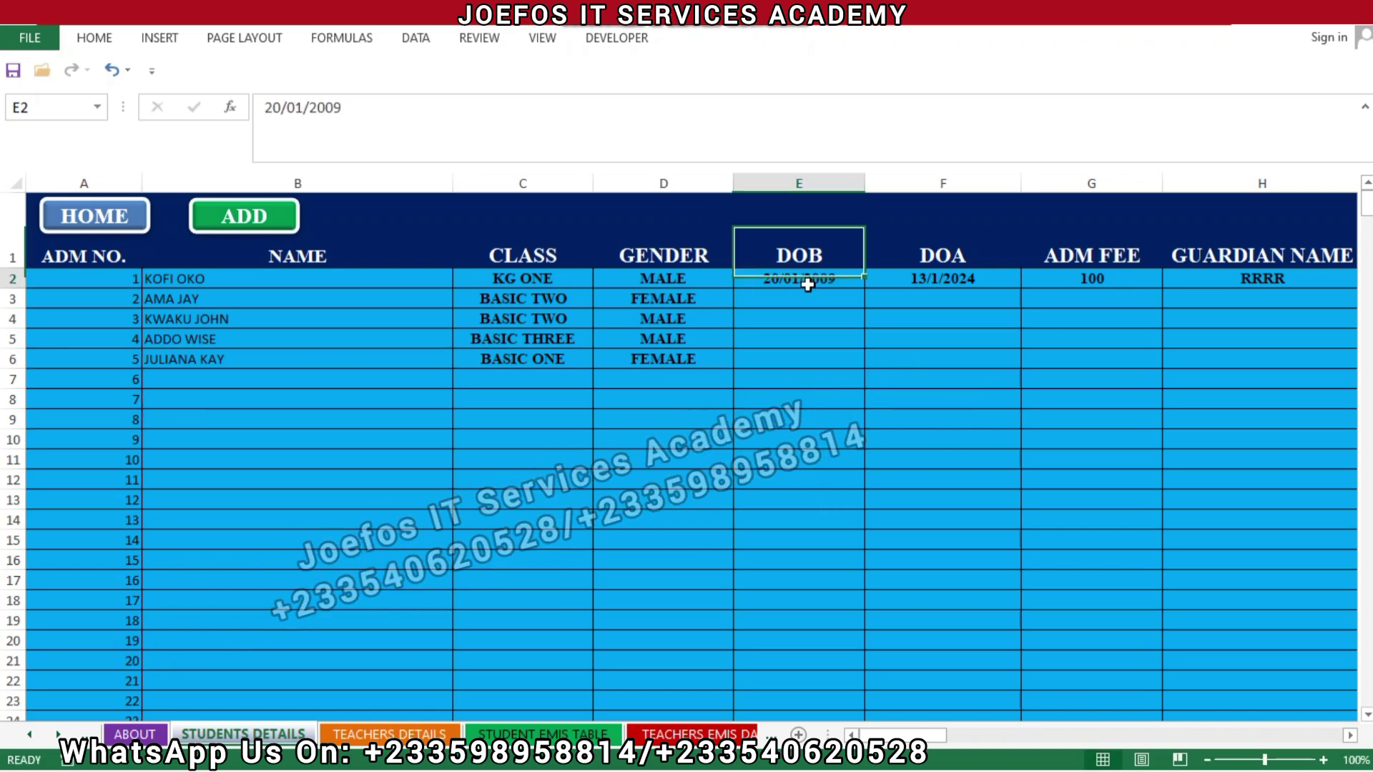
pyautogui.moveTo(865, 286); pyautogui.dragTo(854, 374)
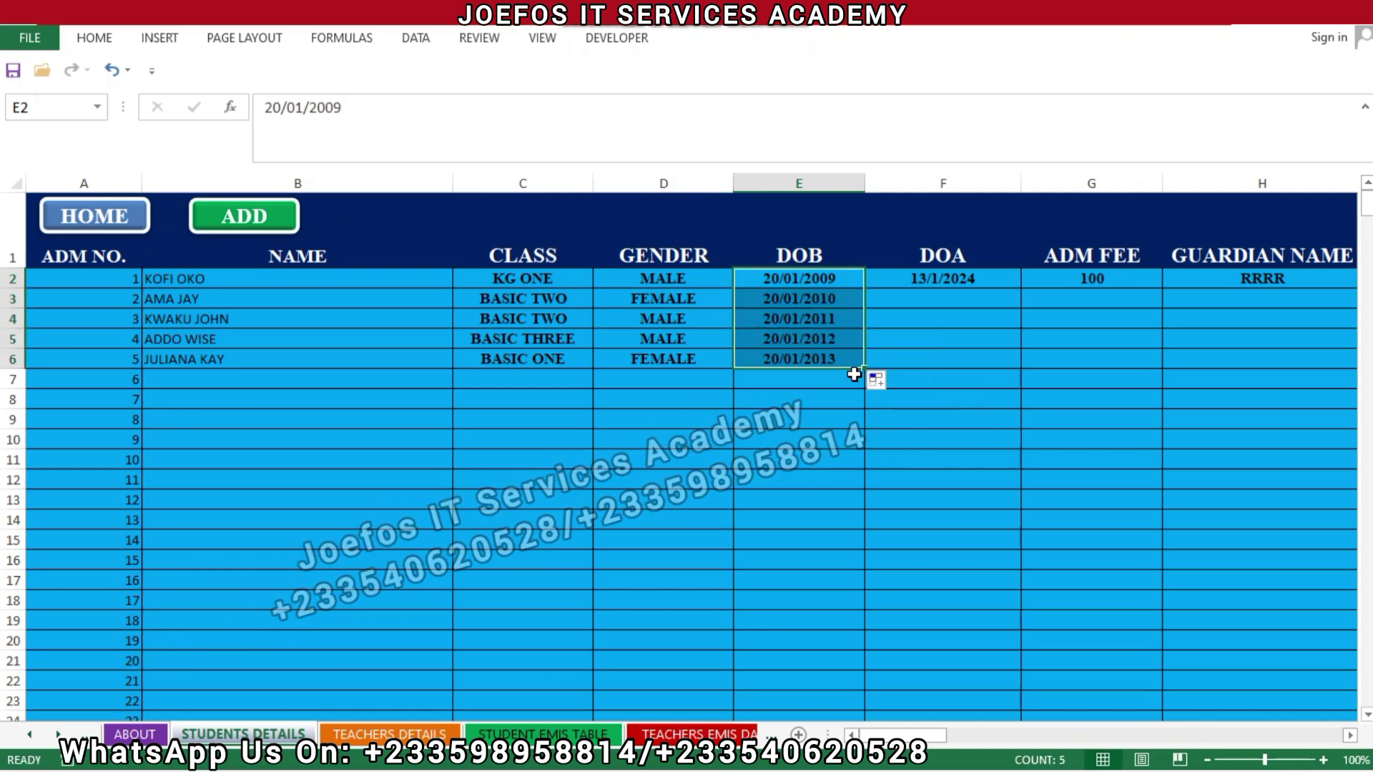
pyautogui.click(993, 280)
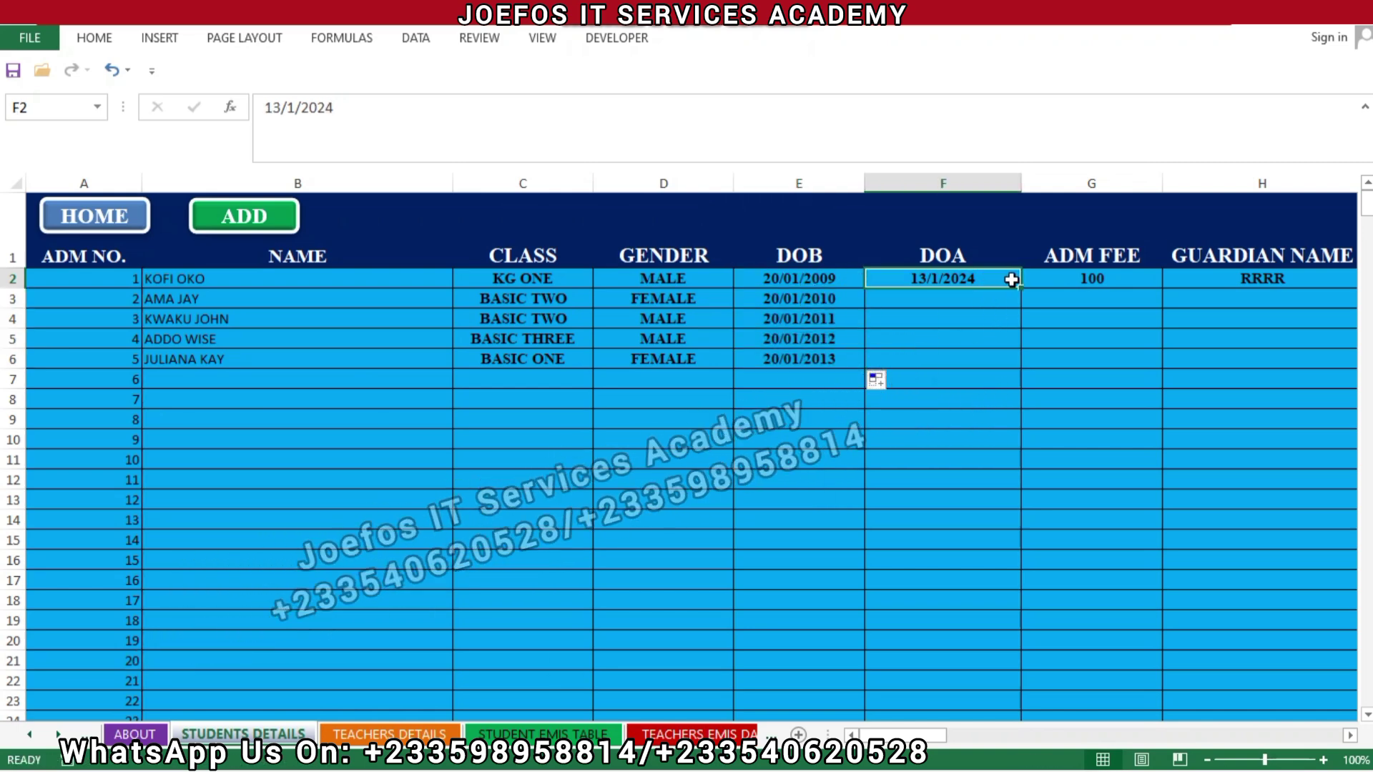
pyautogui.moveTo(1018, 285); pyautogui.dragTo(1023, 377)
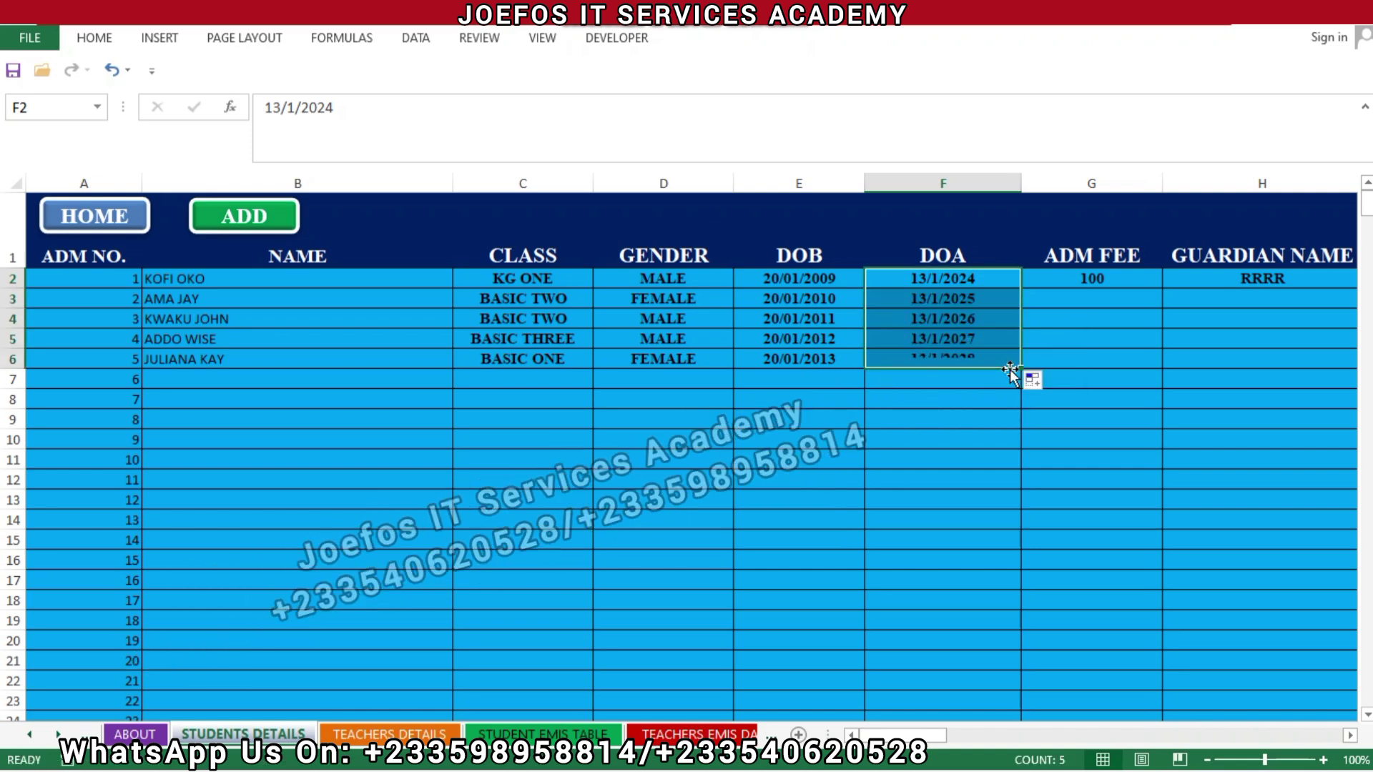
pyautogui.click(1092, 278)
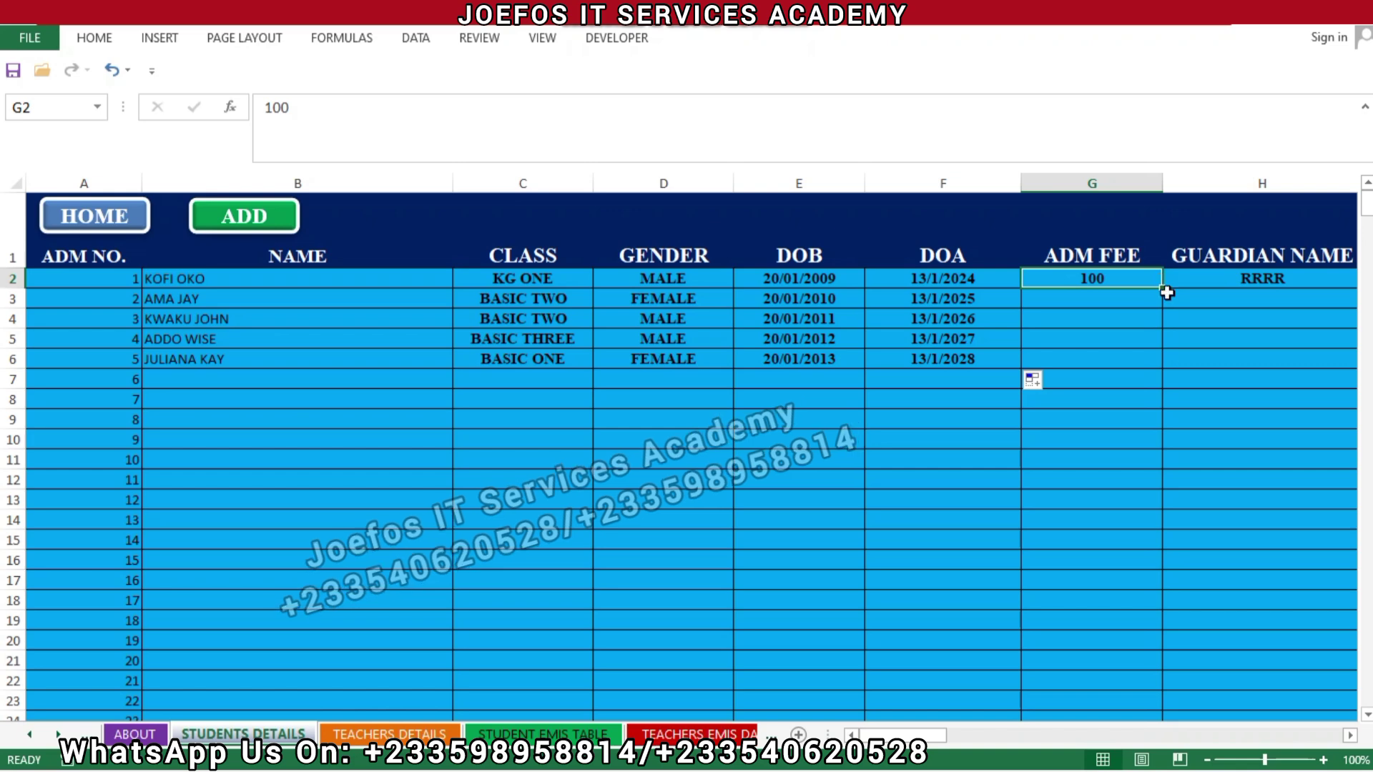
pyautogui.moveTo(1164, 288); pyautogui.dragTo(1153, 368)
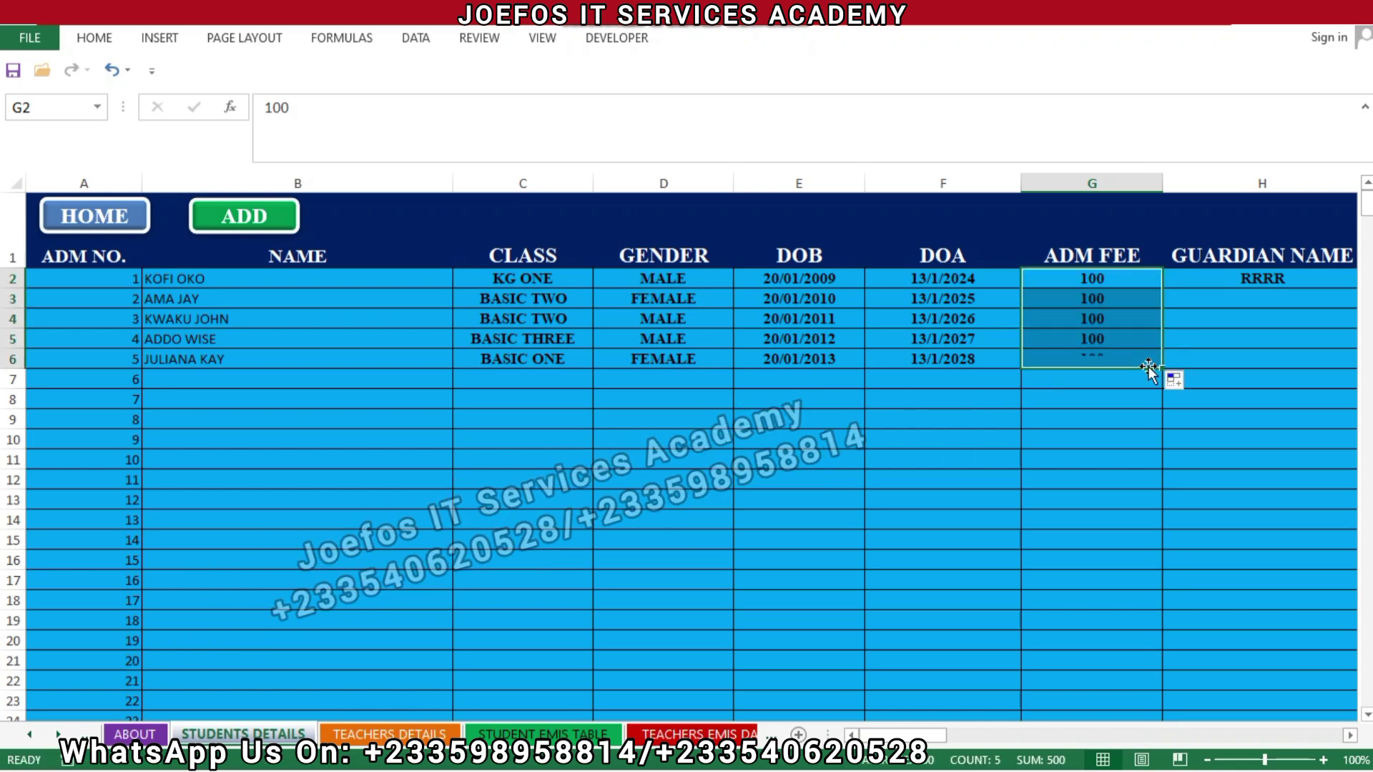
pyautogui.click(1054, 400)
pyautogui.hotkey('ctrl', 's')
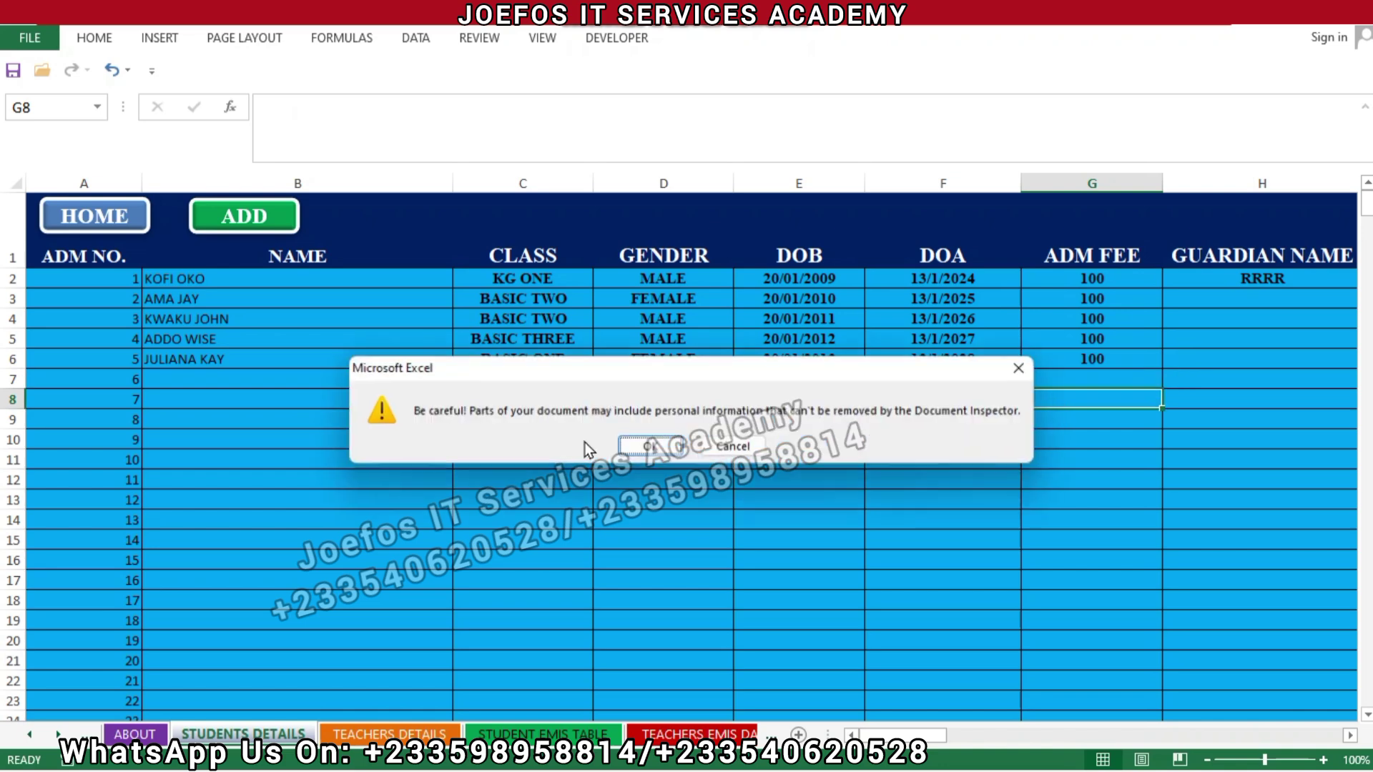
# Step: On the FEES PAYMENT DATABASE sheet, clear the old student entries in columns B to E
pyautogui.click(623, 441)
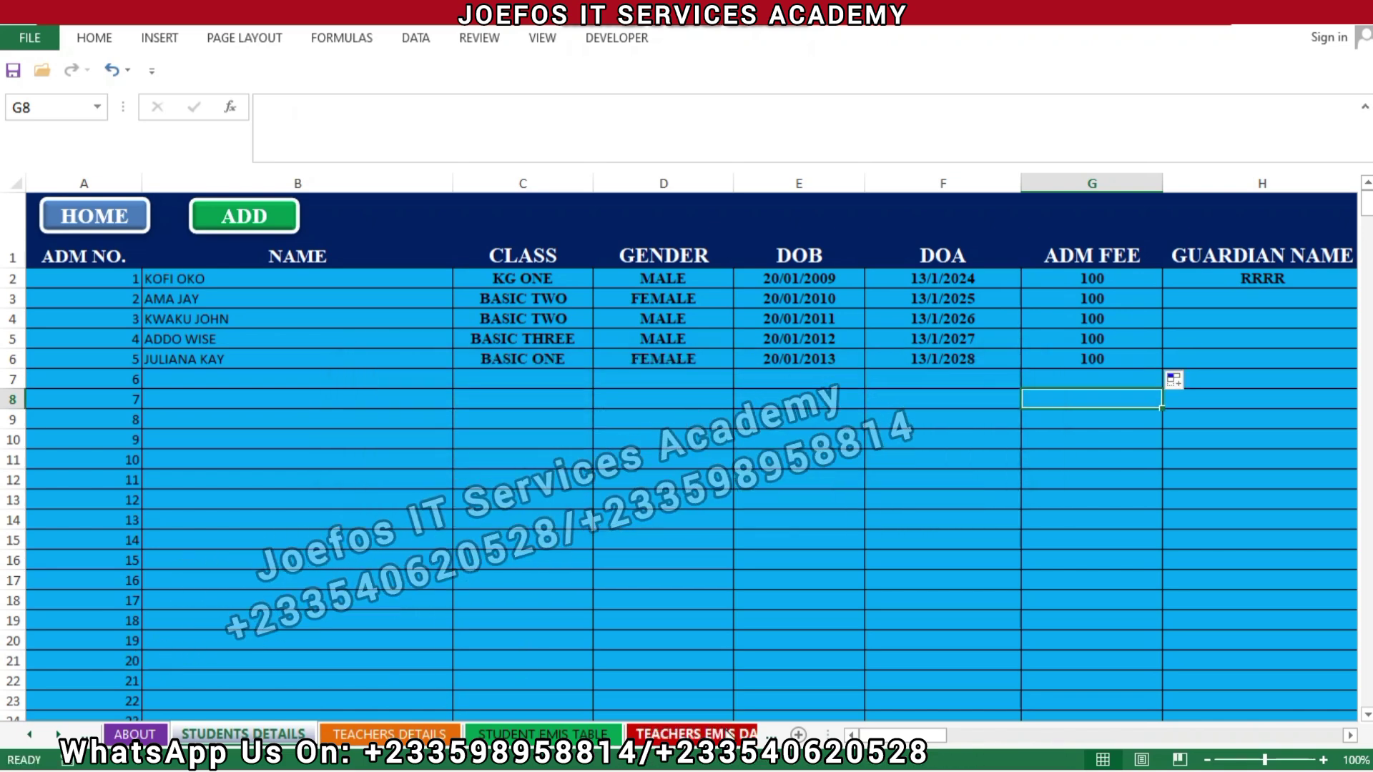
pyautogui.hotkey('ctrl', 'pagedown')
pyautogui.hotkey('ctrl', 'pagedown')
pyautogui.hotkey('ctrl', 'pagedown')
pyautogui.hotkey('ctrl', 'pagedown')
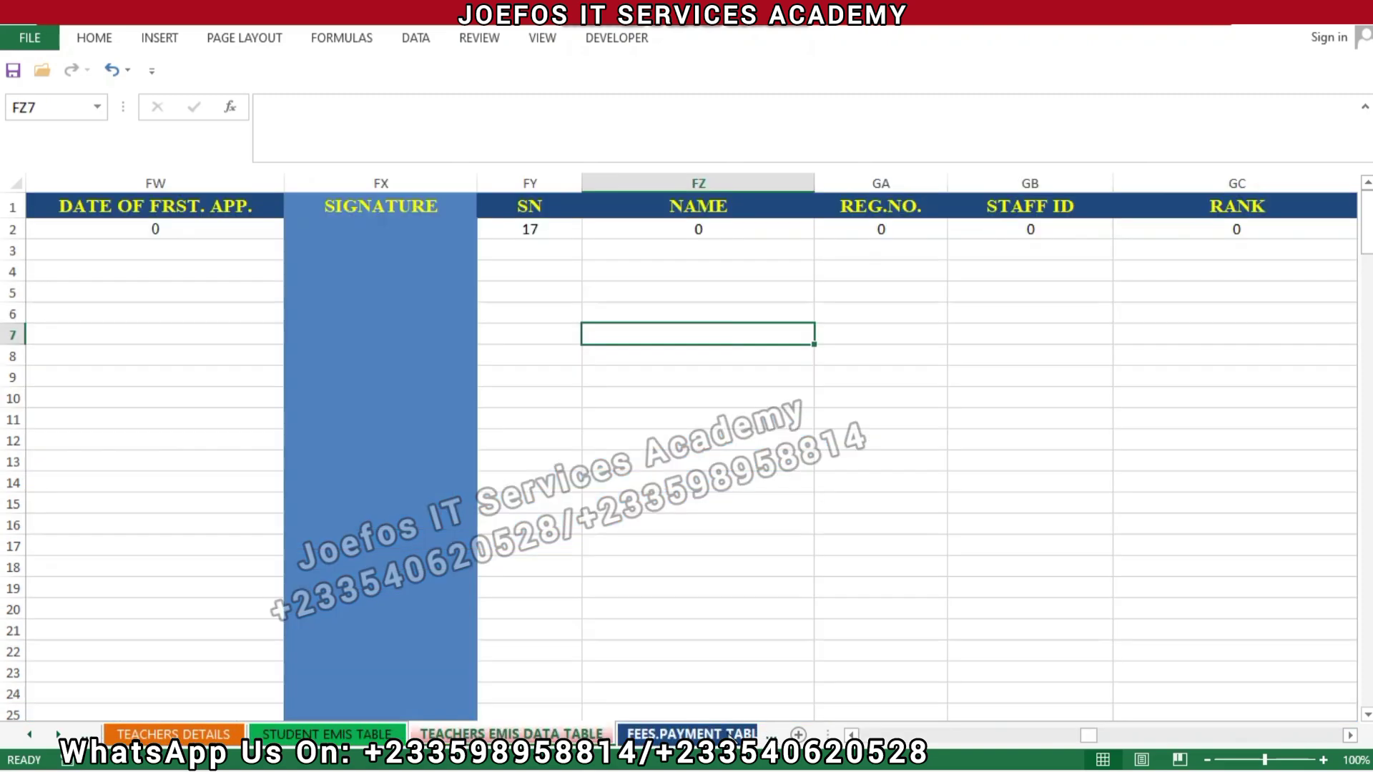
pyautogui.click(719, 735)
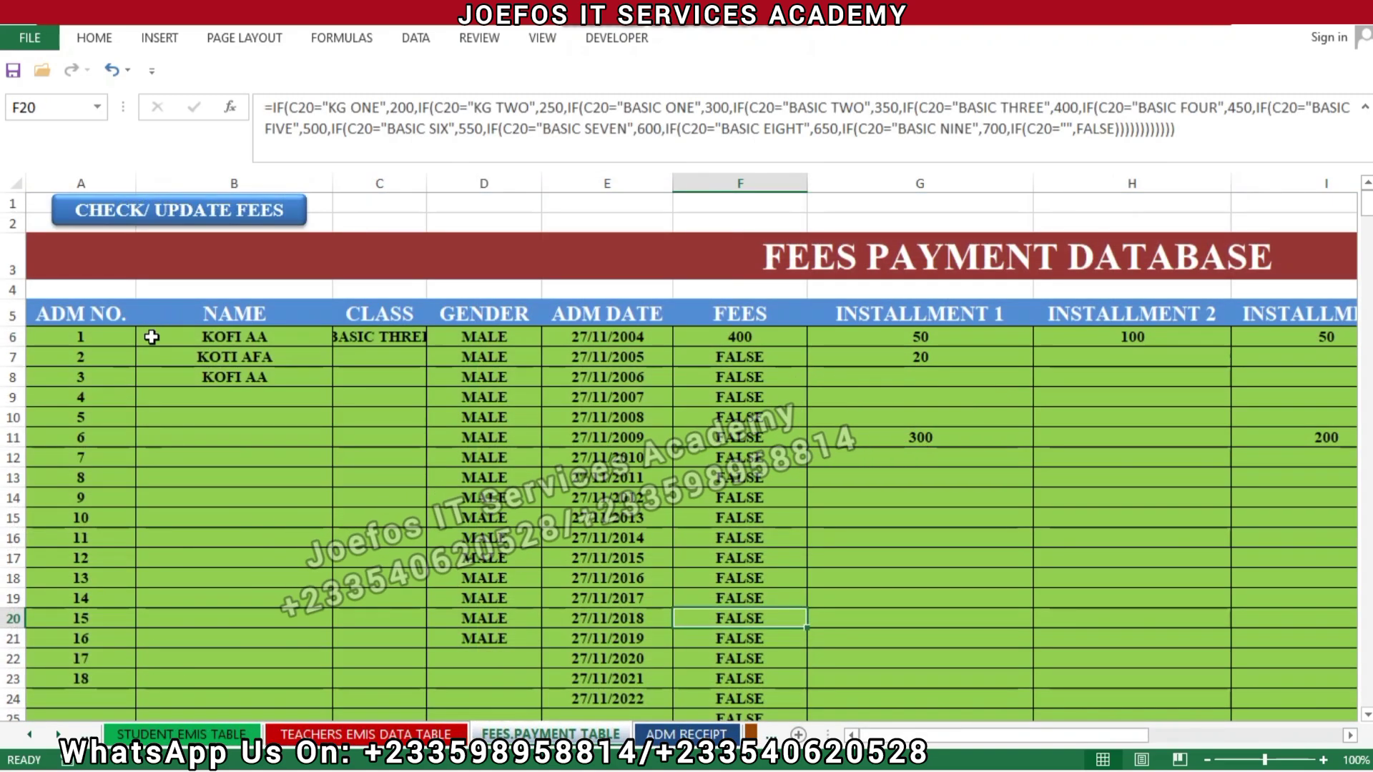
pyautogui.moveTo(147, 336); pyautogui.dragTo(632, 343)
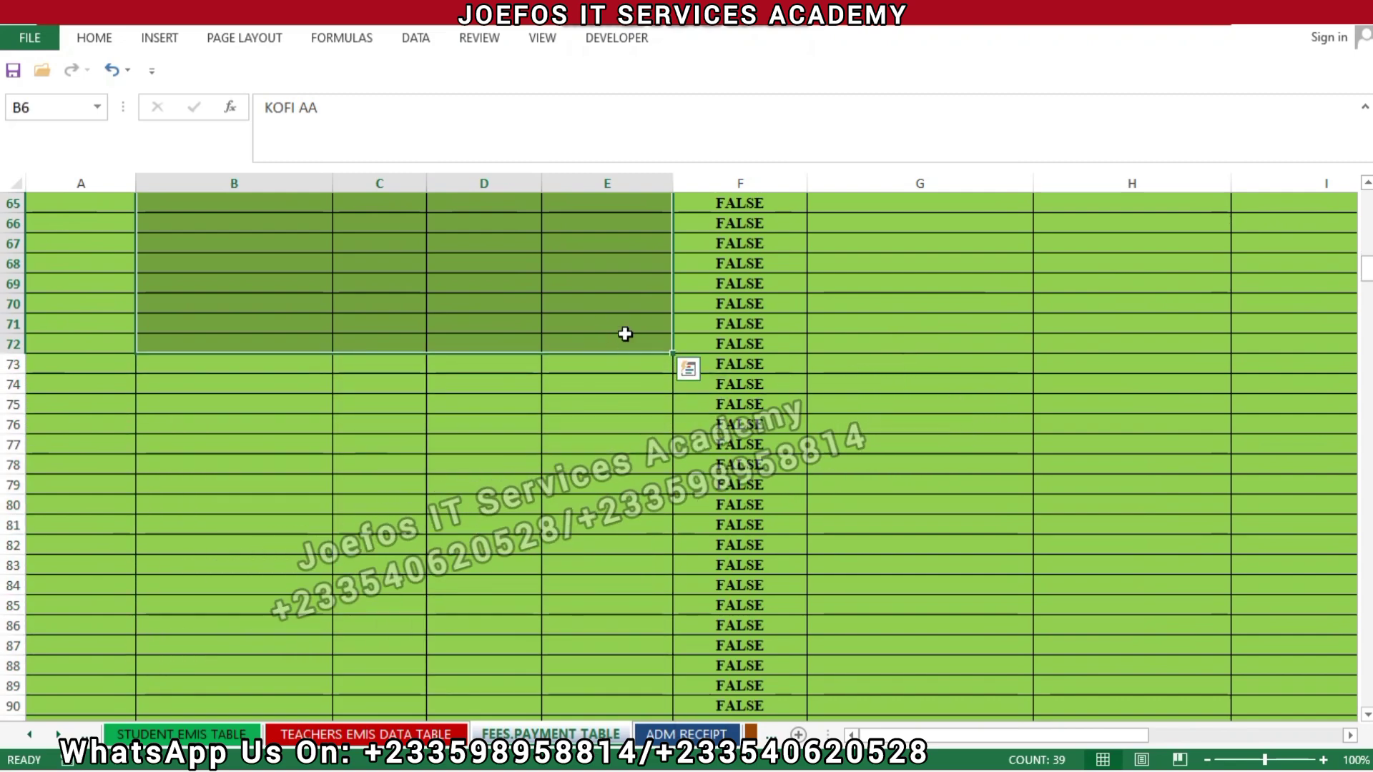
pyautogui.rightClick(625, 334)
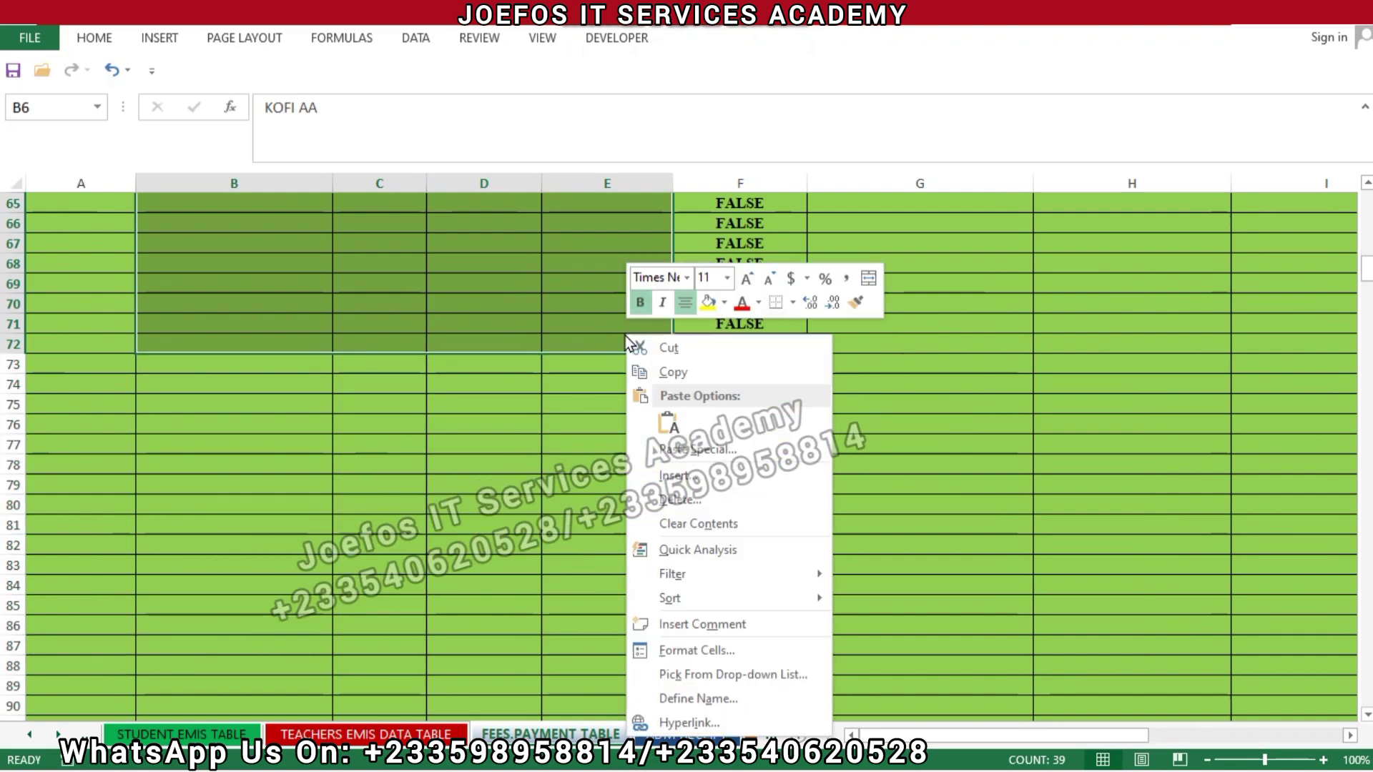
pyautogui.click(685, 525)
pyautogui.scroll(20, 684, 525)
pyautogui.click(386, 471)
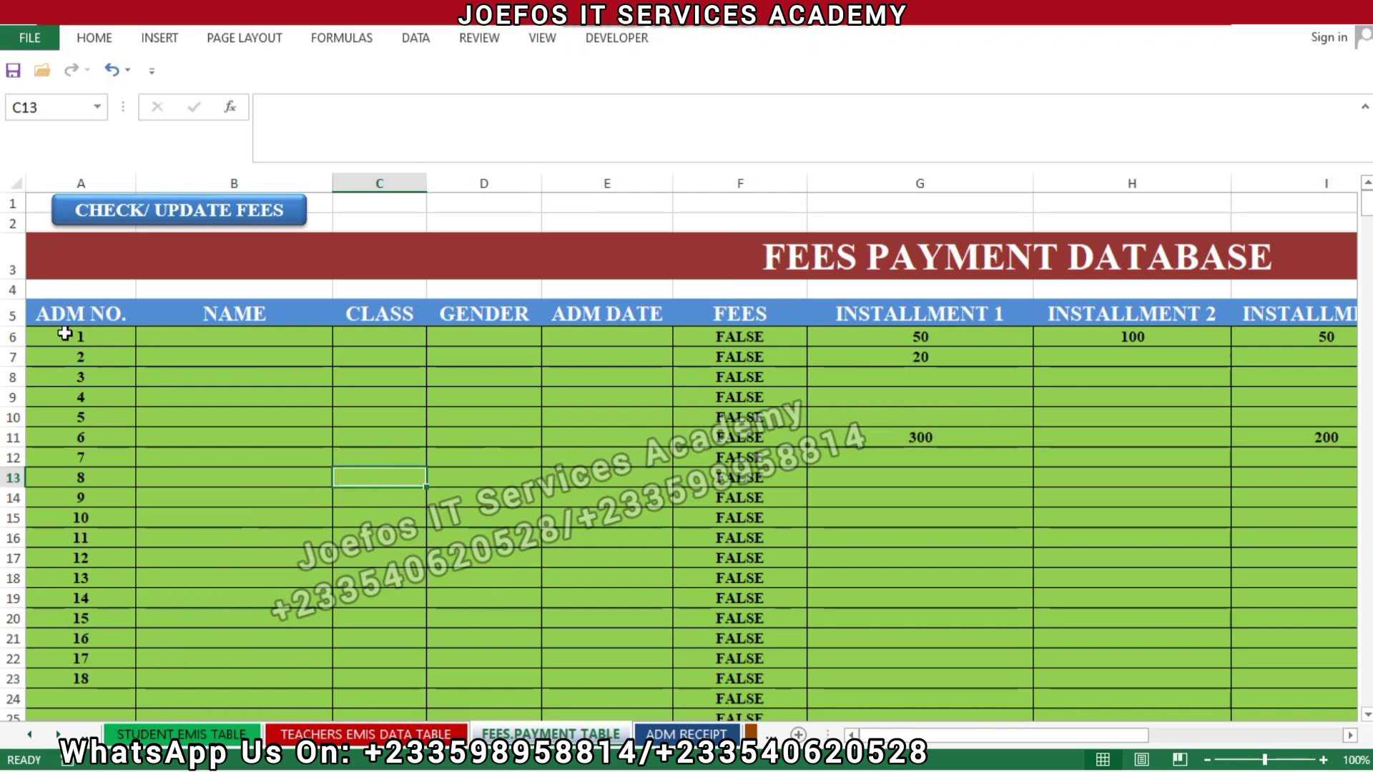
# Step: Clear the old admission numbers 1 to 18 from column A, starting at A6
pyautogui.moveTo(65, 333); pyautogui.dragTo(97, 673)
pyautogui.rightClick(98, 602)
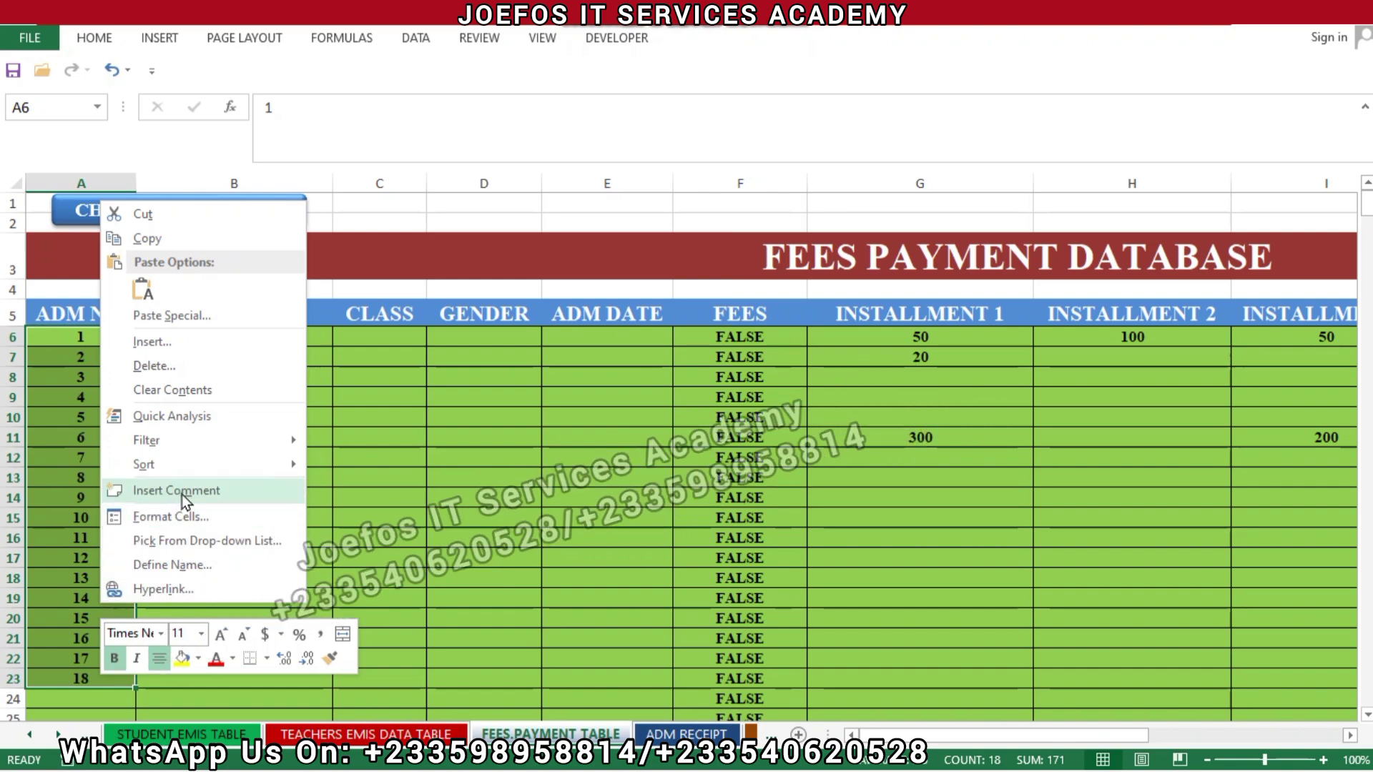
pyautogui.click(178, 392)
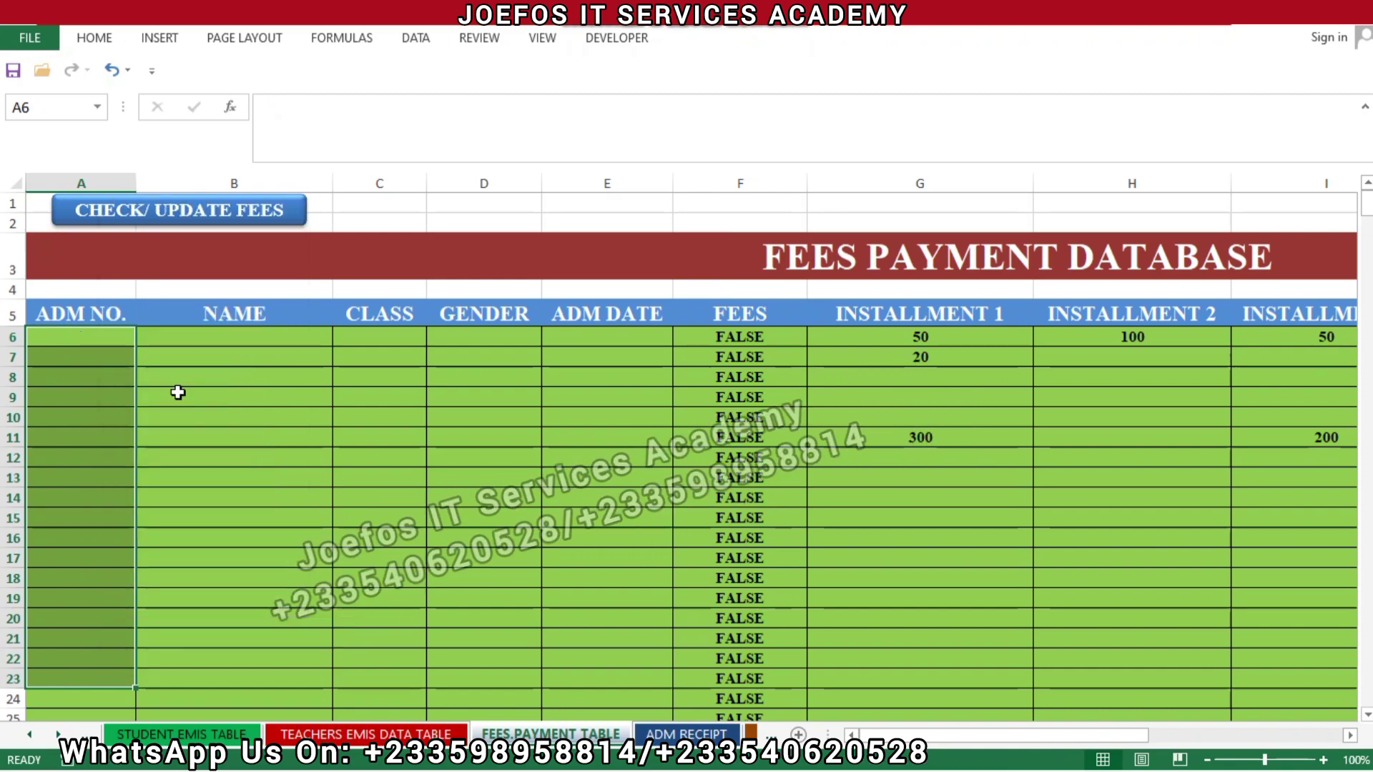
pyautogui.click(188, 381)
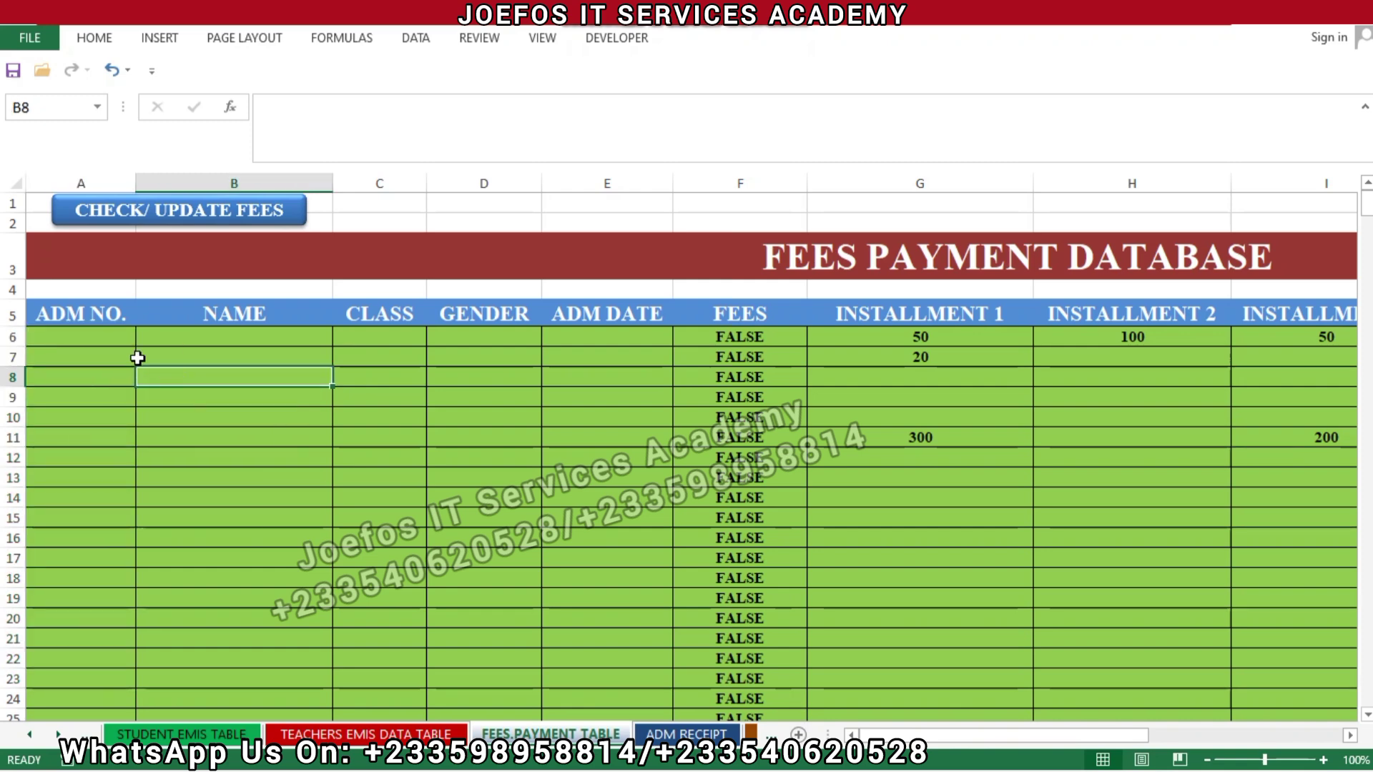
pyautogui.click(94, 336)
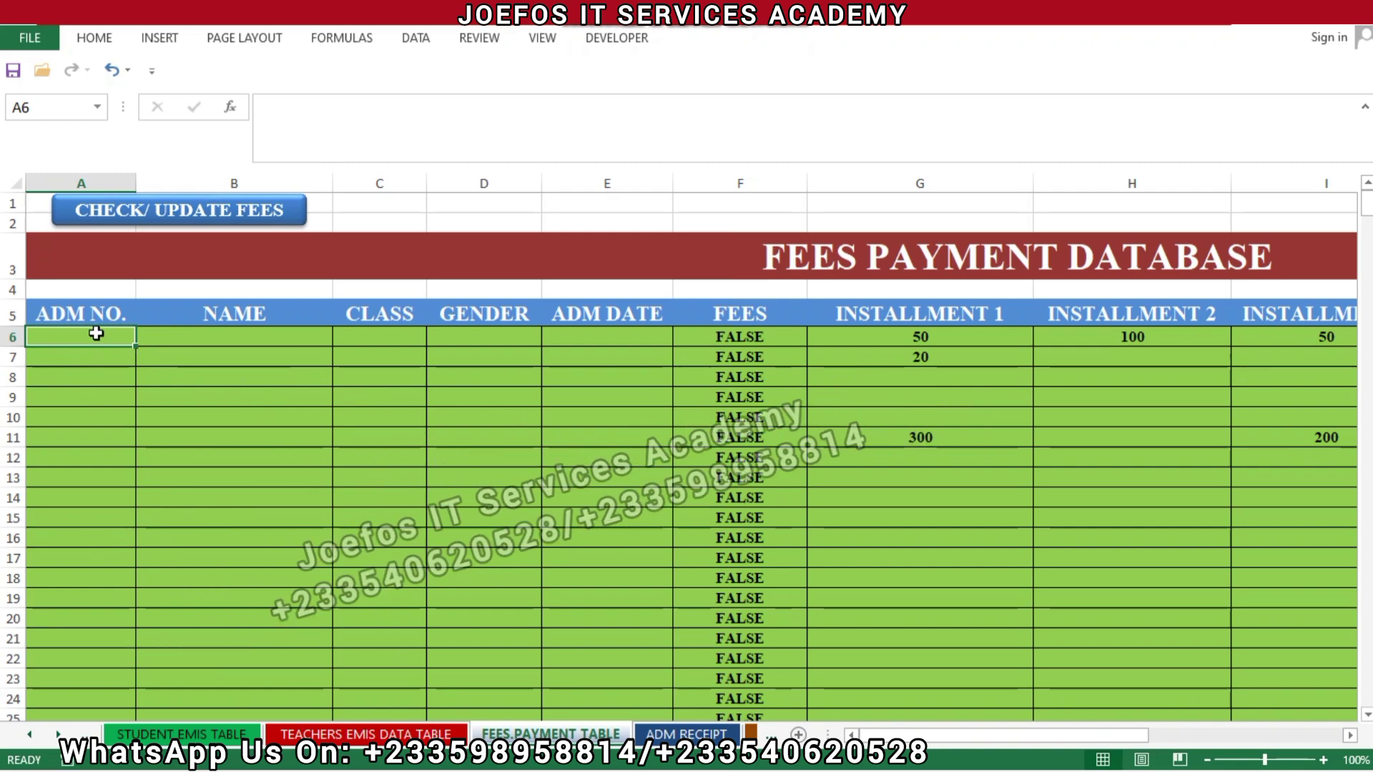
# Step: Make A6 a formula referencing STUDENTS DETAILS cell A2, so it shows admission number 1
pyautogui.write('=')
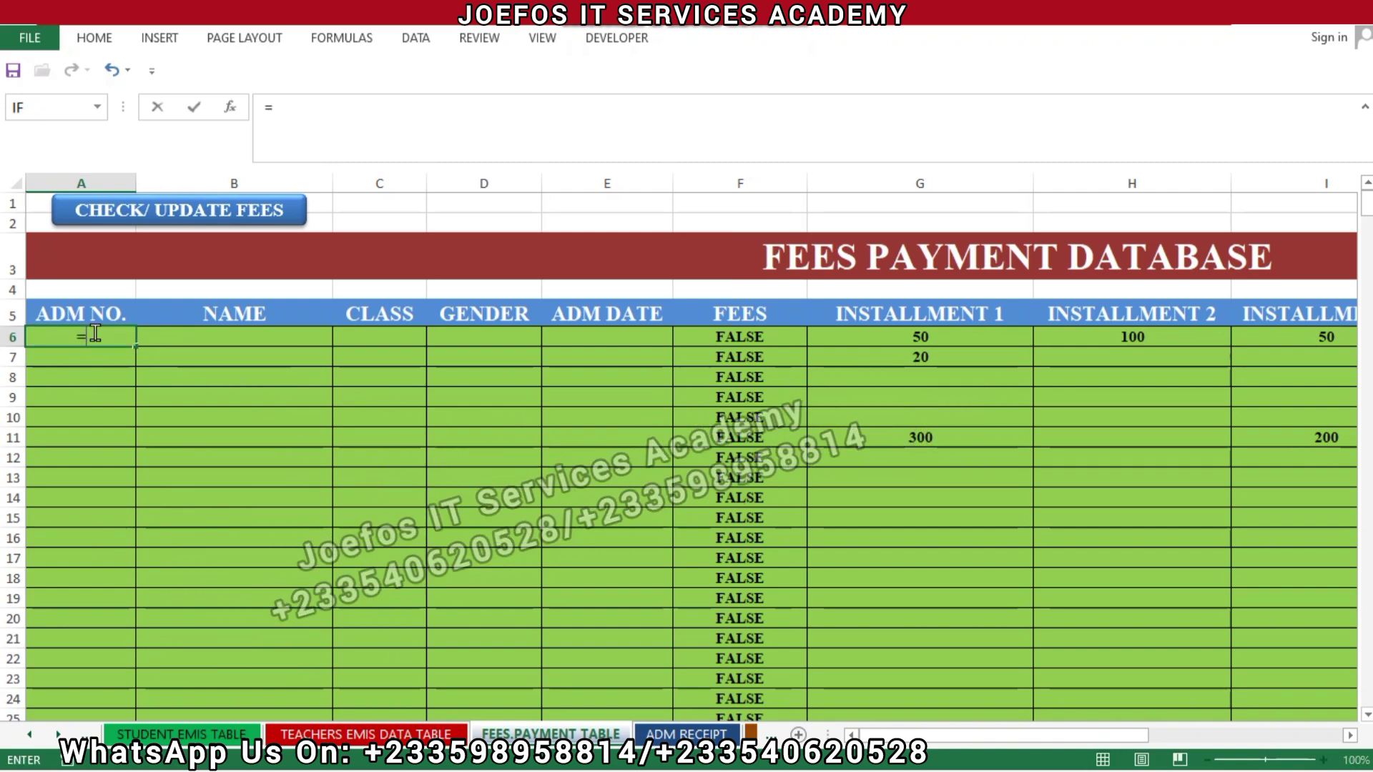
pyautogui.click(31, 737)
pyautogui.click(31, 736)
pyautogui.click(31, 737)
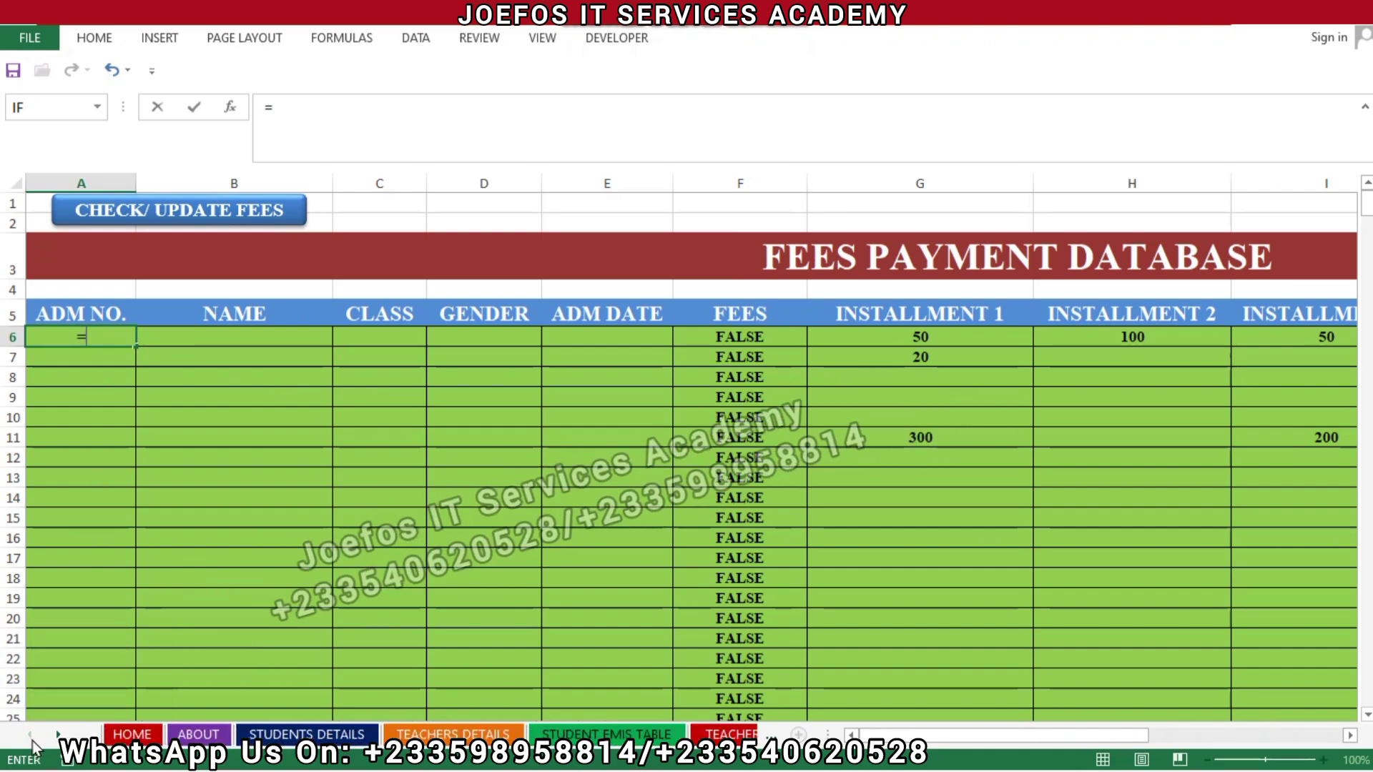
pyautogui.click(280, 730)
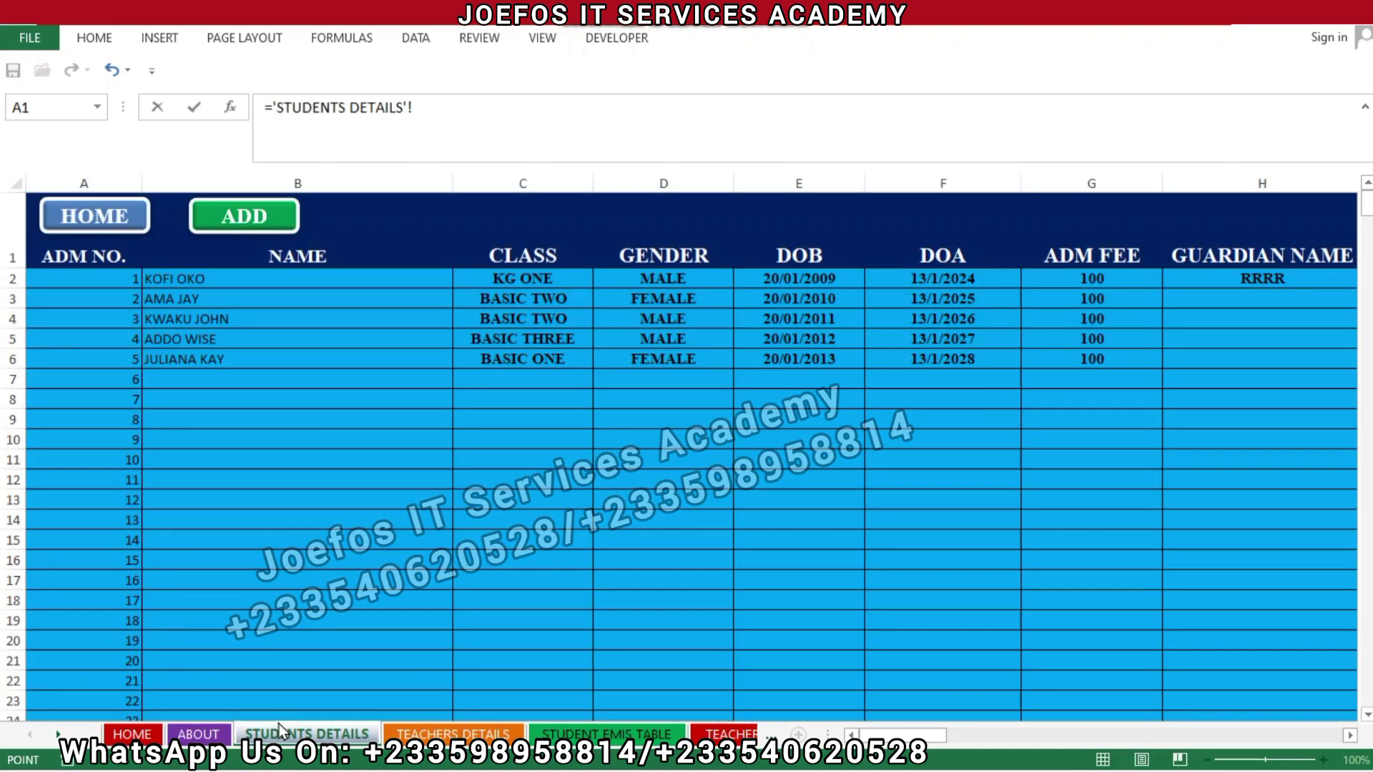
pyautogui.click(133, 279)
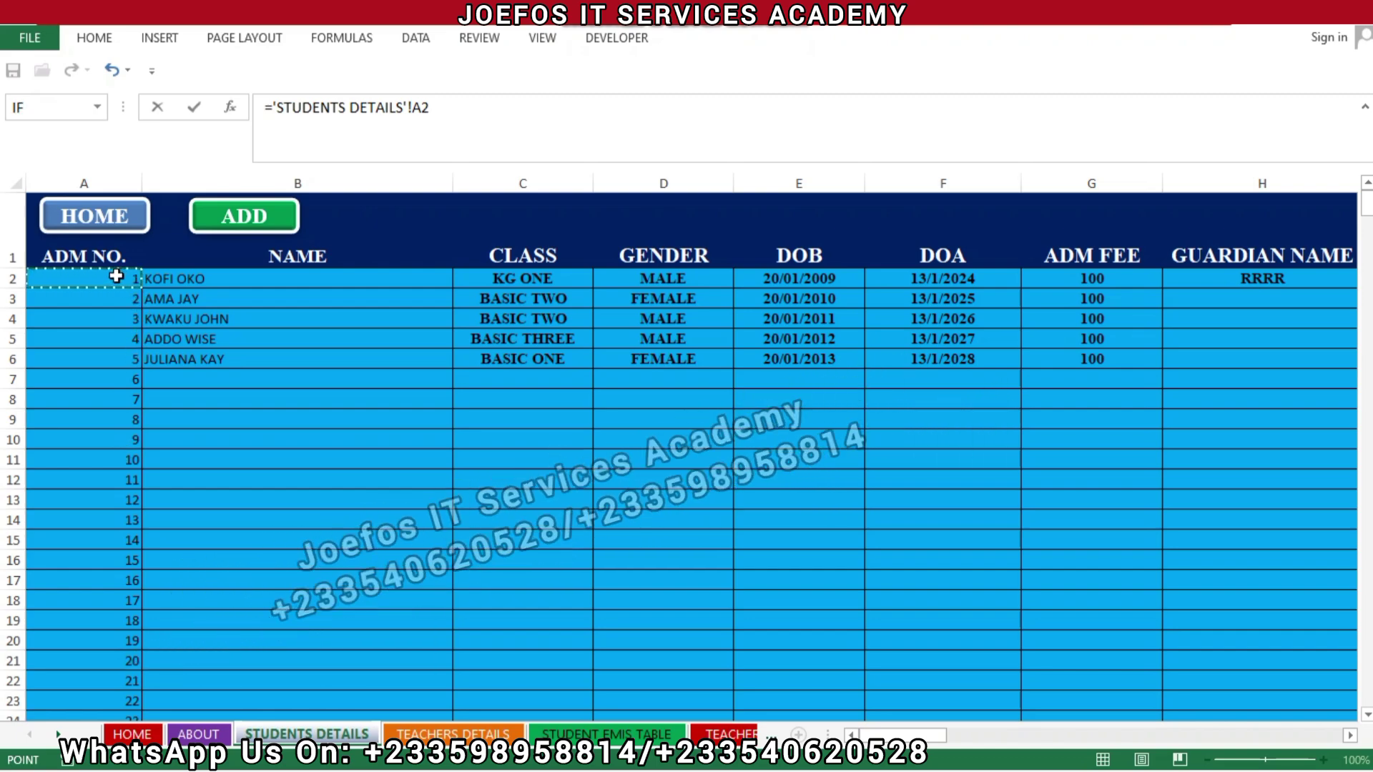
pyautogui.press('Return')
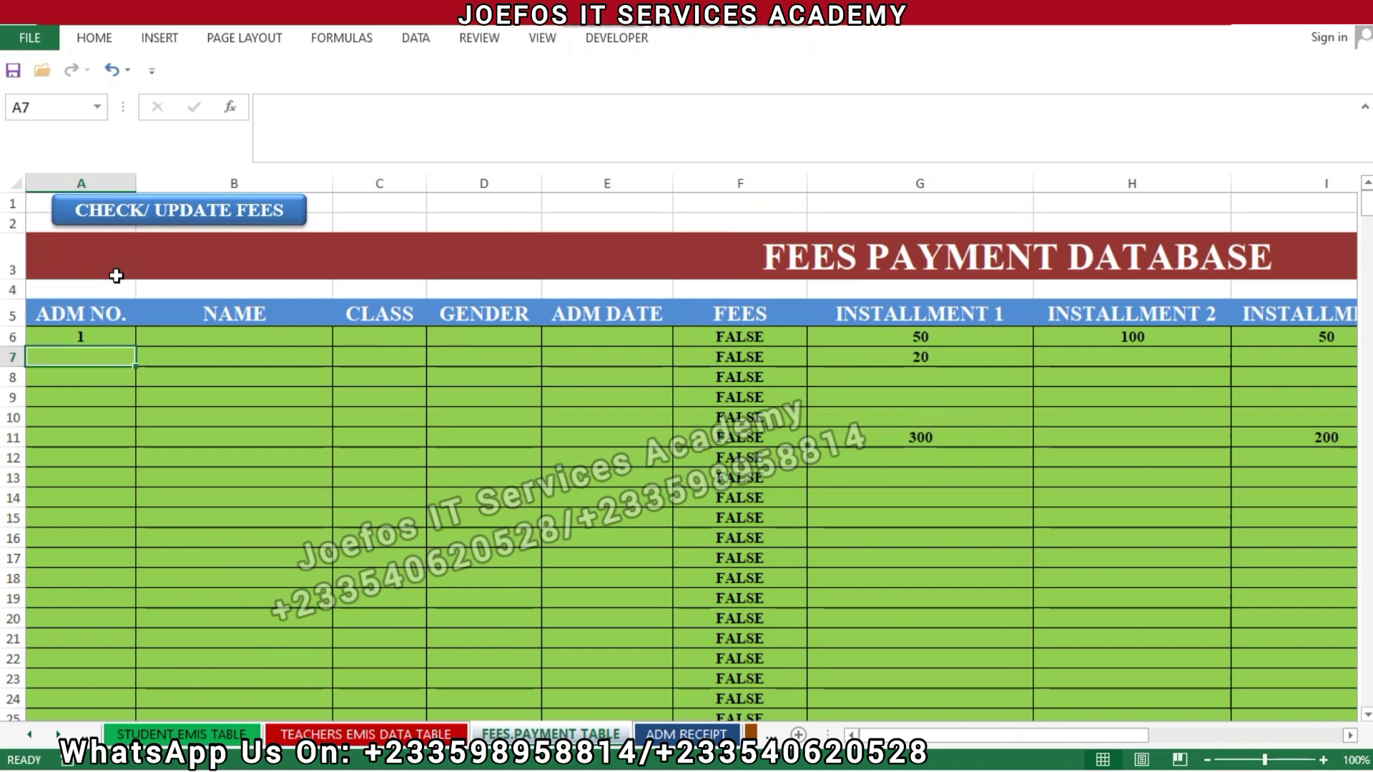
# Step: Copy the A6 link across to E6, then fill A6:E6 down to row 505
pyautogui.click(96, 334)
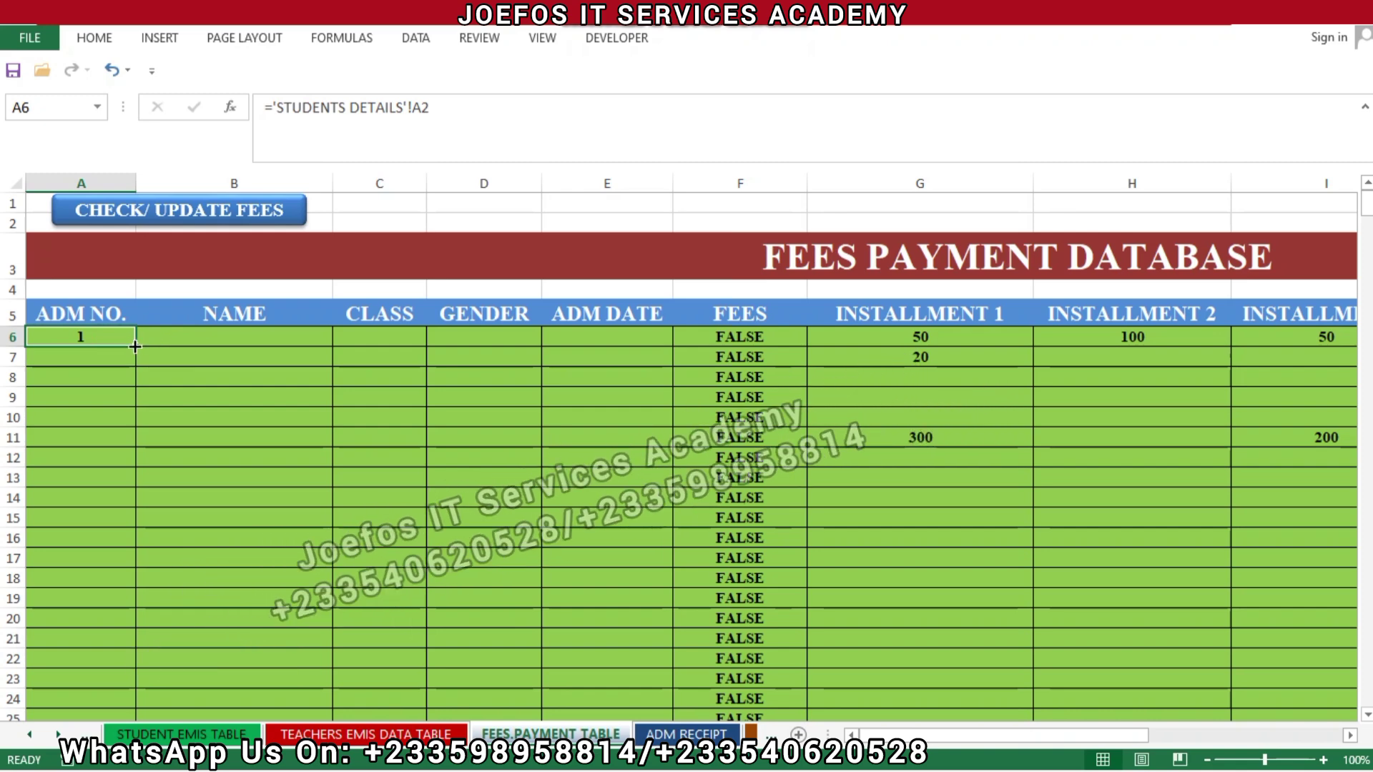
pyautogui.moveTo(134, 346); pyautogui.dragTo(639, 469)
pyautogui.moveTo(610, 580); pyautogui.dragTo(610, 582)
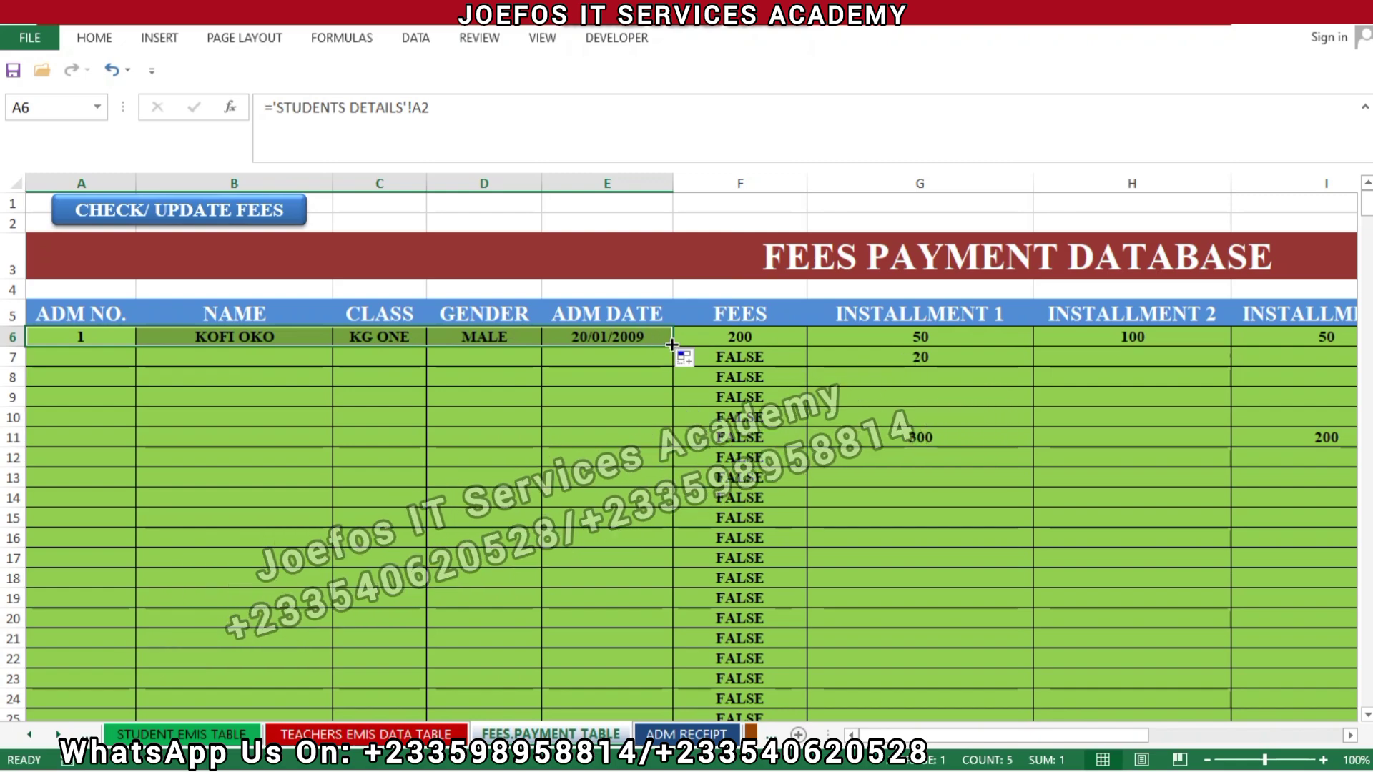
pyautogui.moveTo(673, 347); pyautogui.dragTo(668, 634)
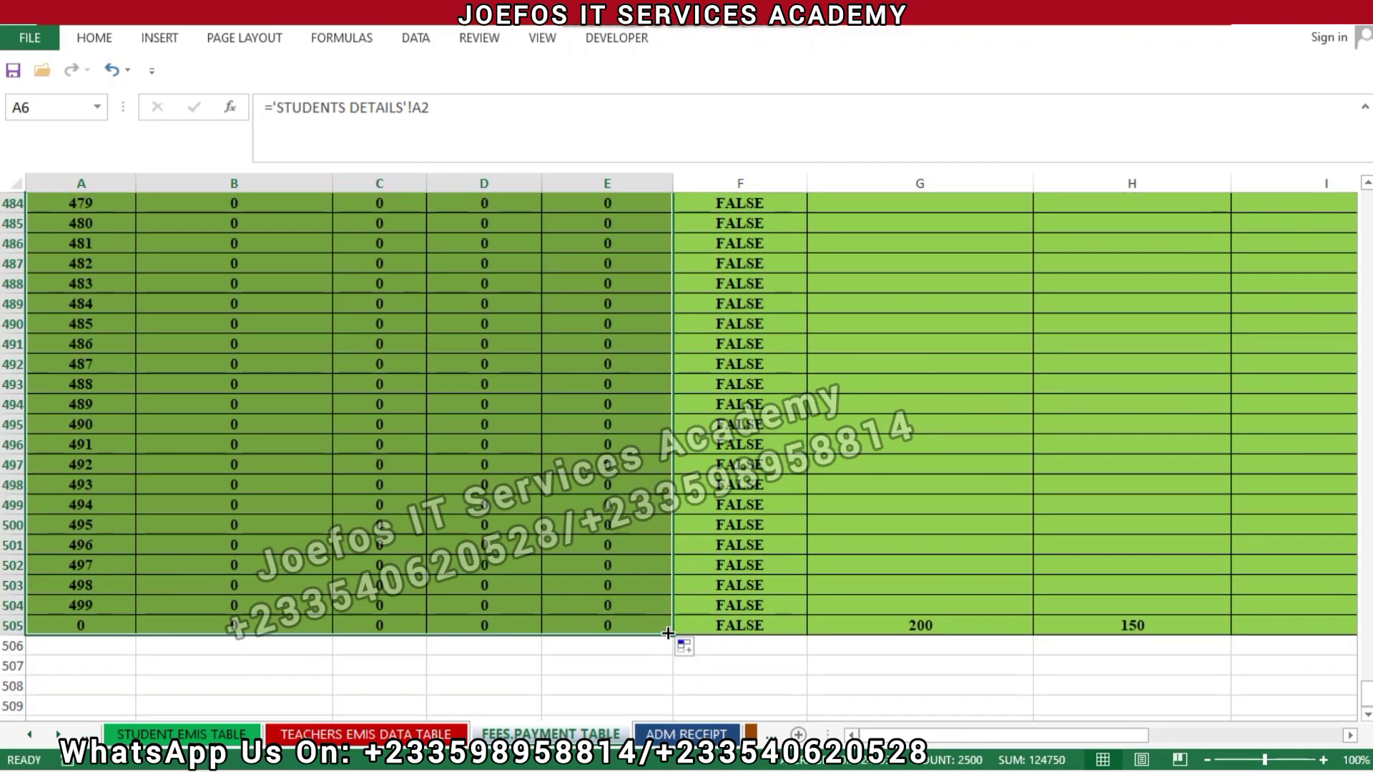
# Step: Scroll back to row 1 to review the five linked students' names, classes, genders and dates
pyautogui.click(607, 464)
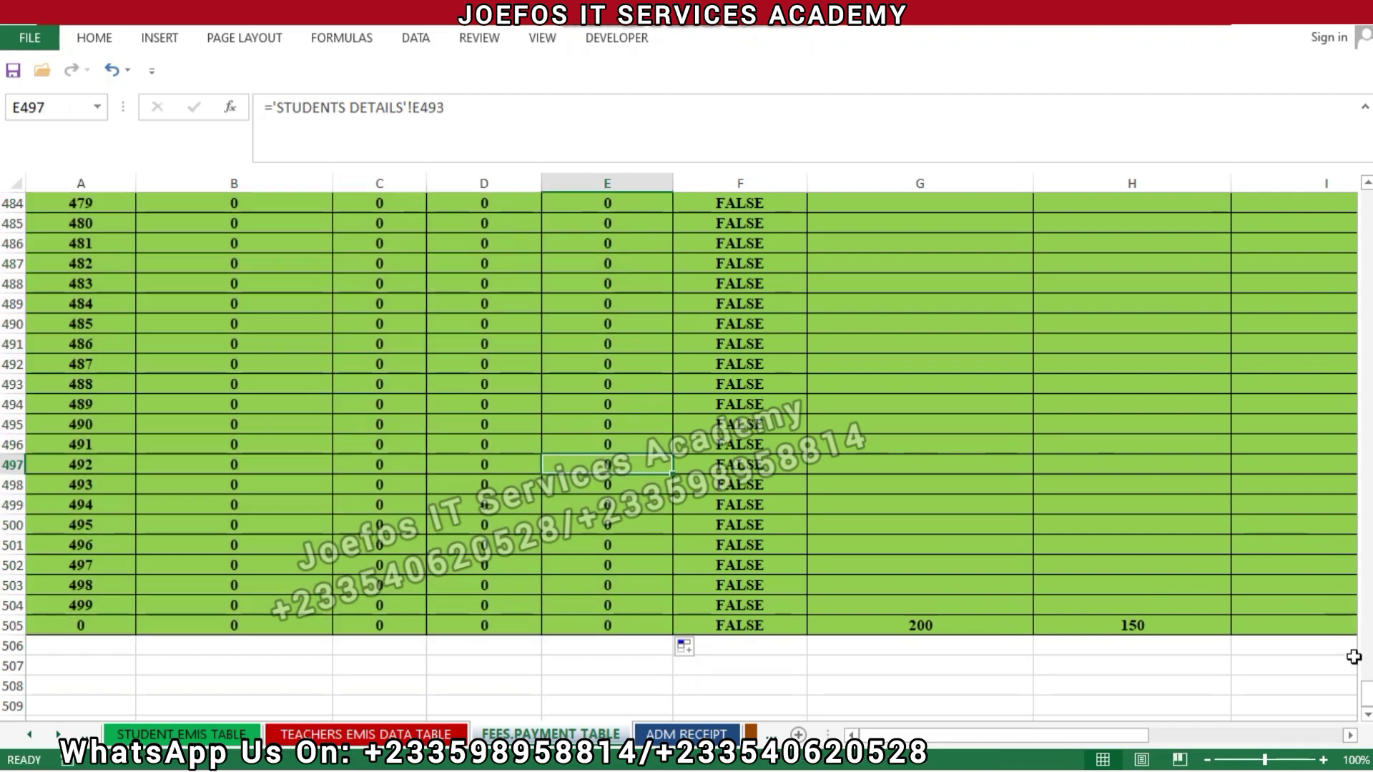
pyautogui.moveTo(1367, 693); pyautogui.dragTo(1361, 189)
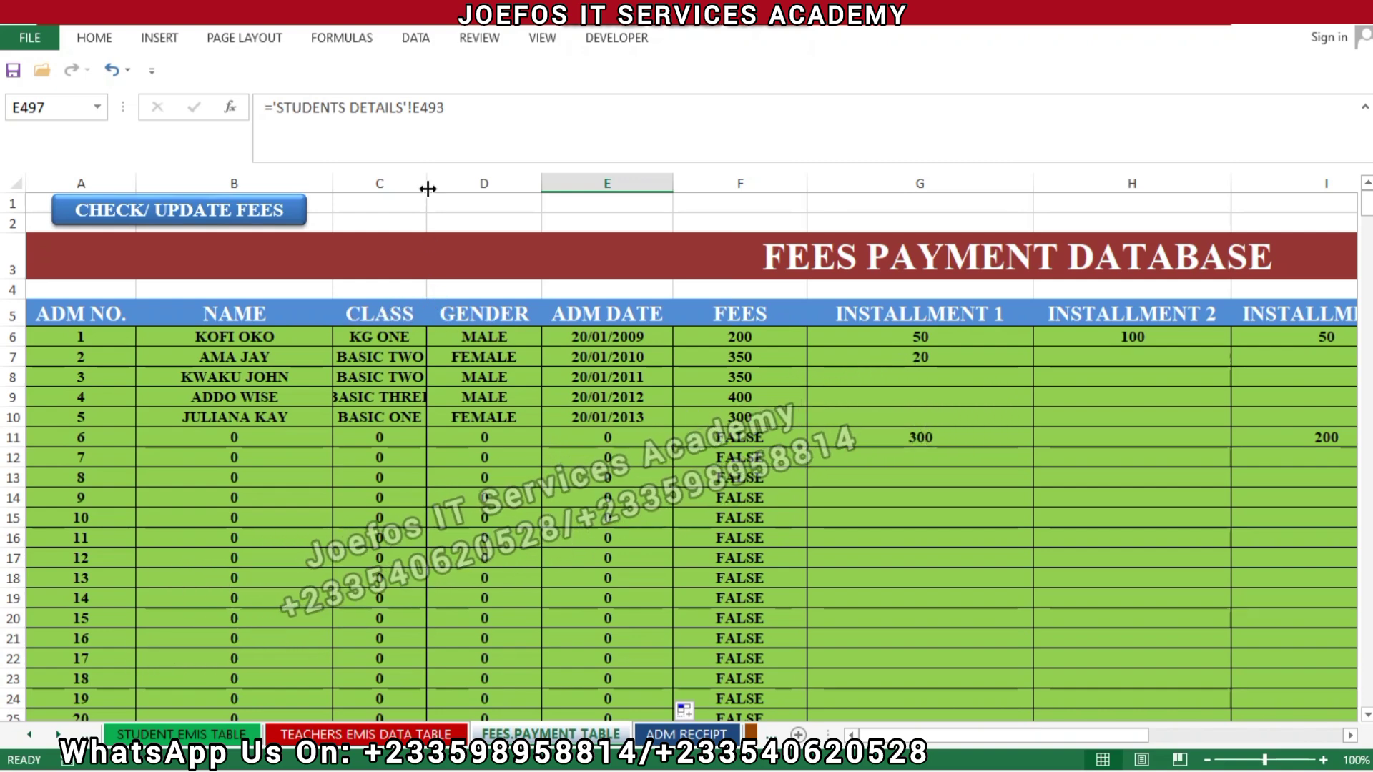
# Step: Widen the CLASS, NAME and ADM DATE columns so entries fit, then save the workbook
pyautogui.moveTo(427, 183); pyautogui.dragTo(464, 184)
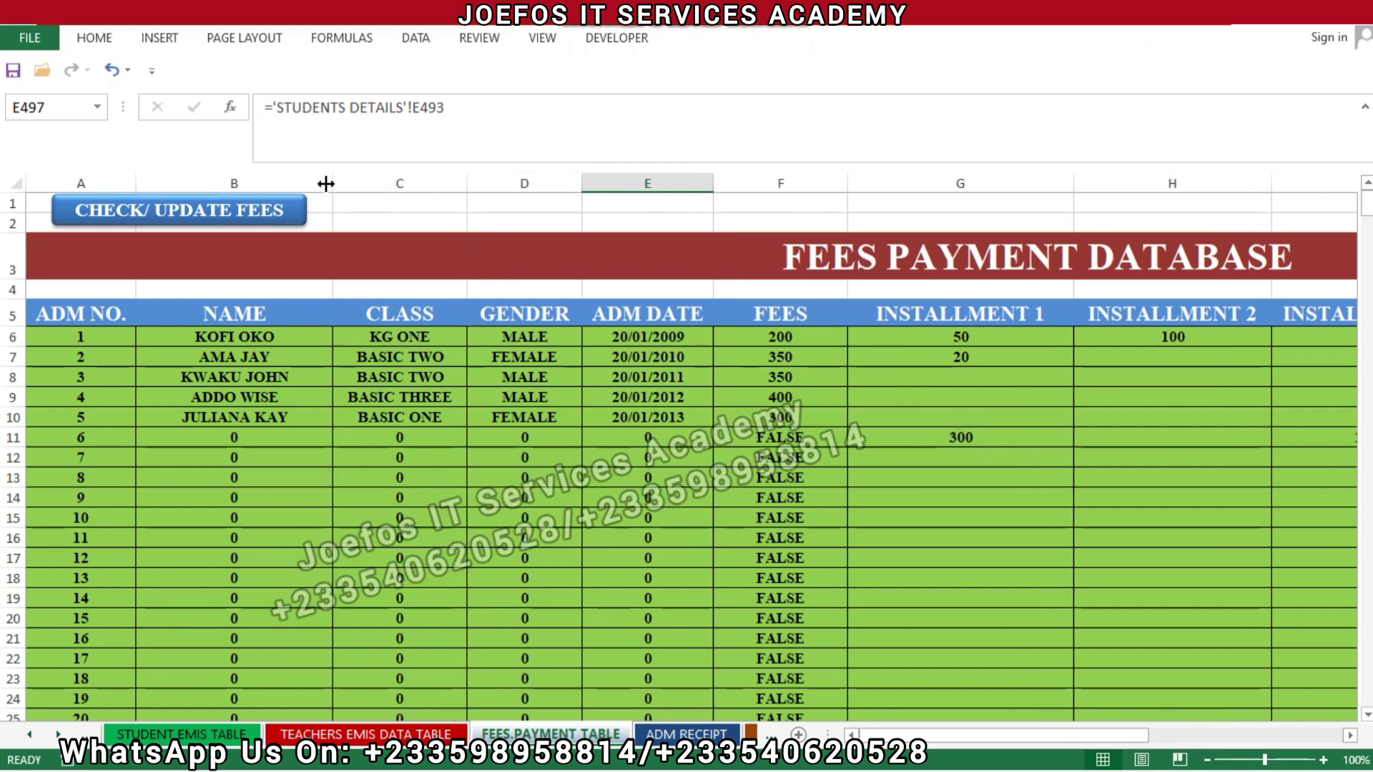
pyautogui.moveTo(325, 184); pyautogui.dragTo(371, 184)
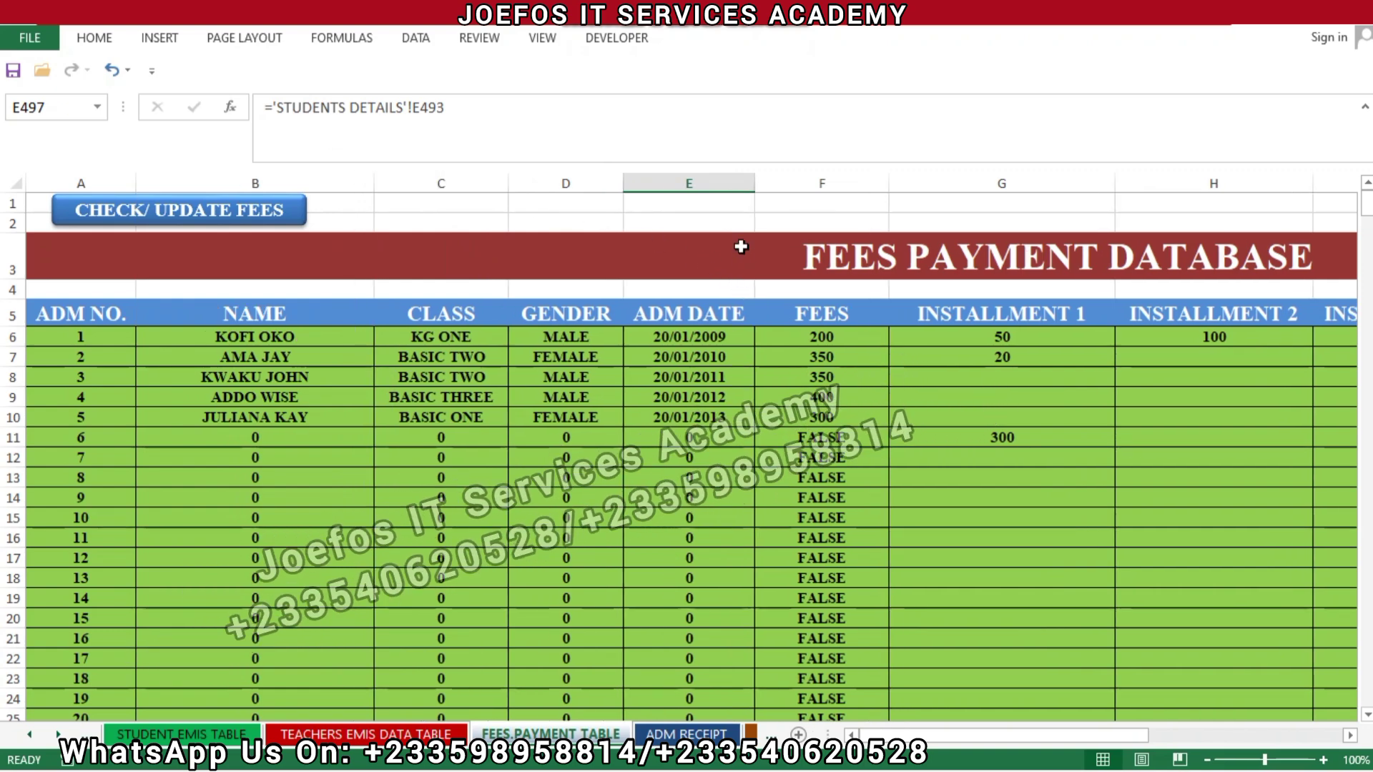
pyautogui.moveTo(752, 174); pyautogui.dragTo(776, 175)
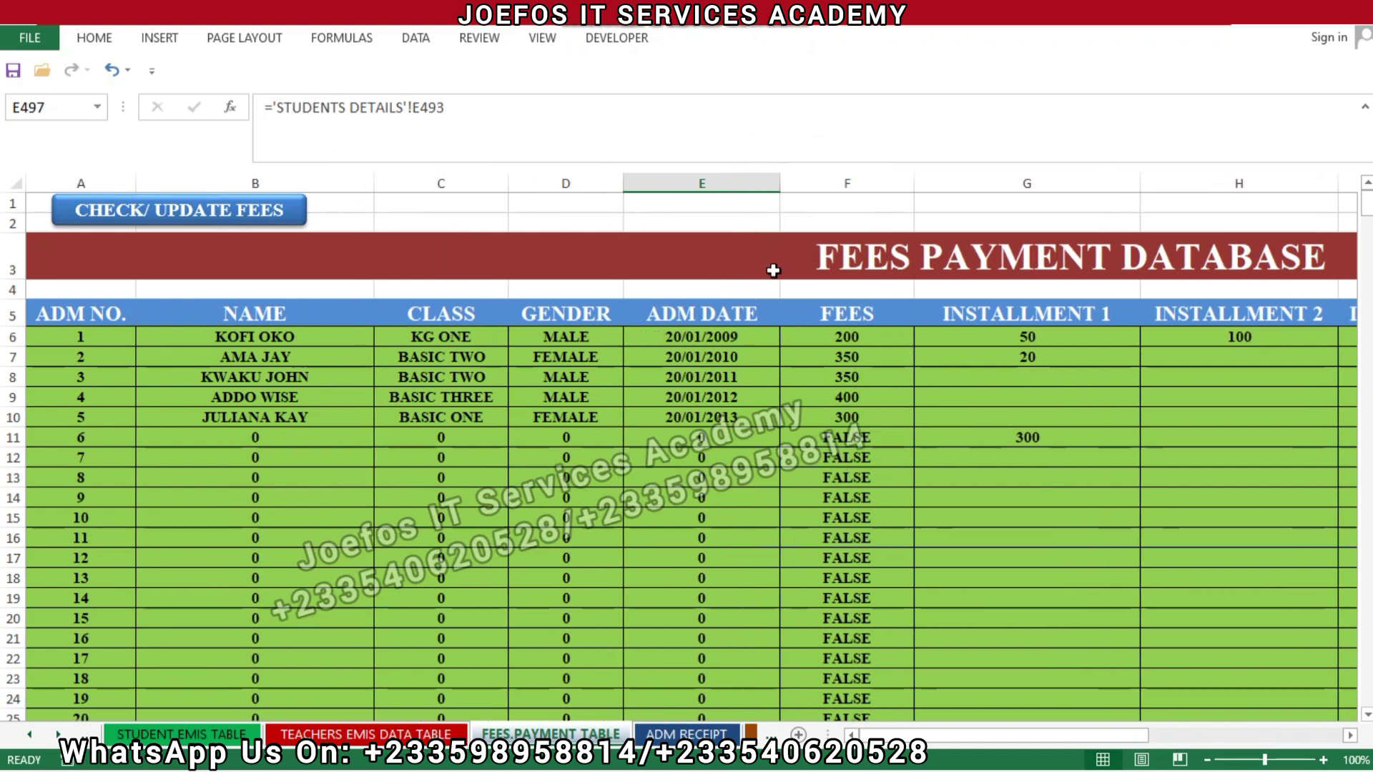
pyautogui.hotkey('ctrl', 's')
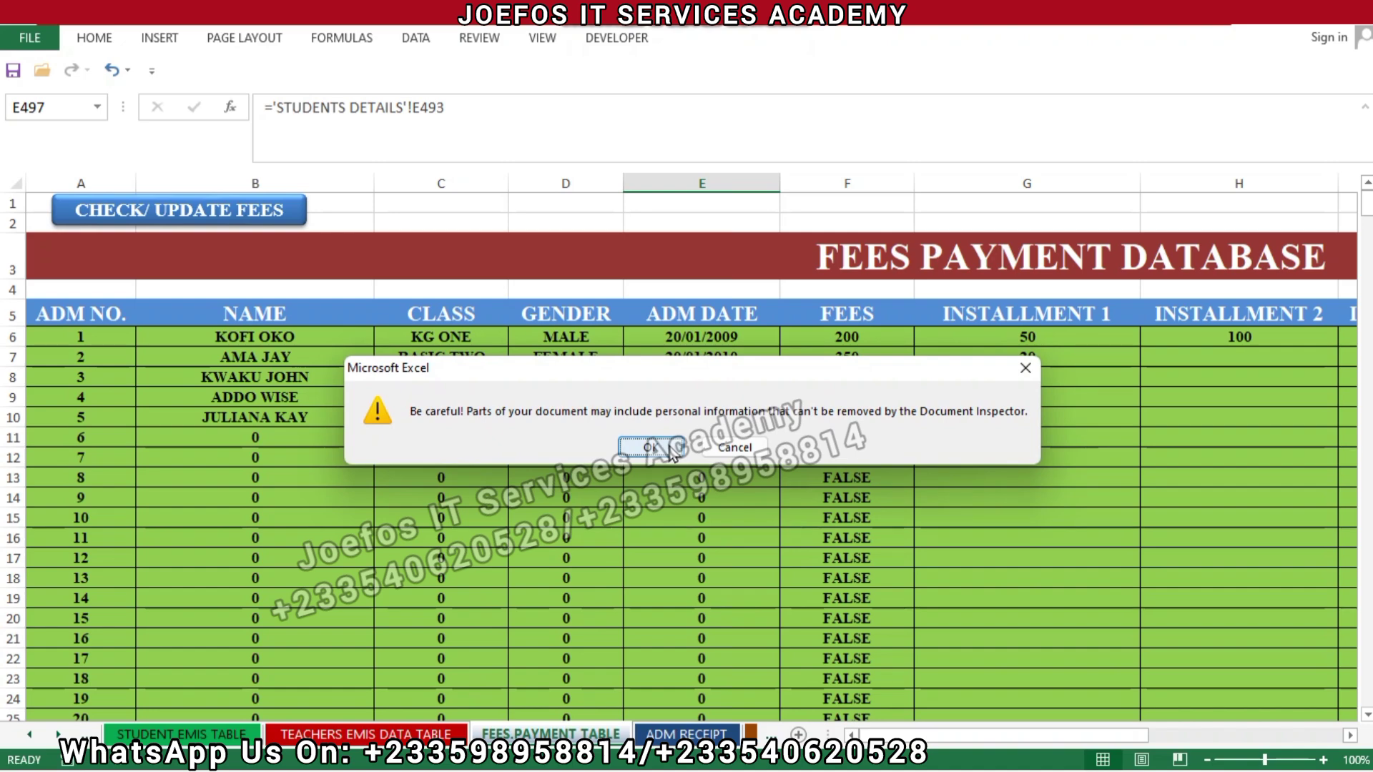
pyautogui.click(670, 448)
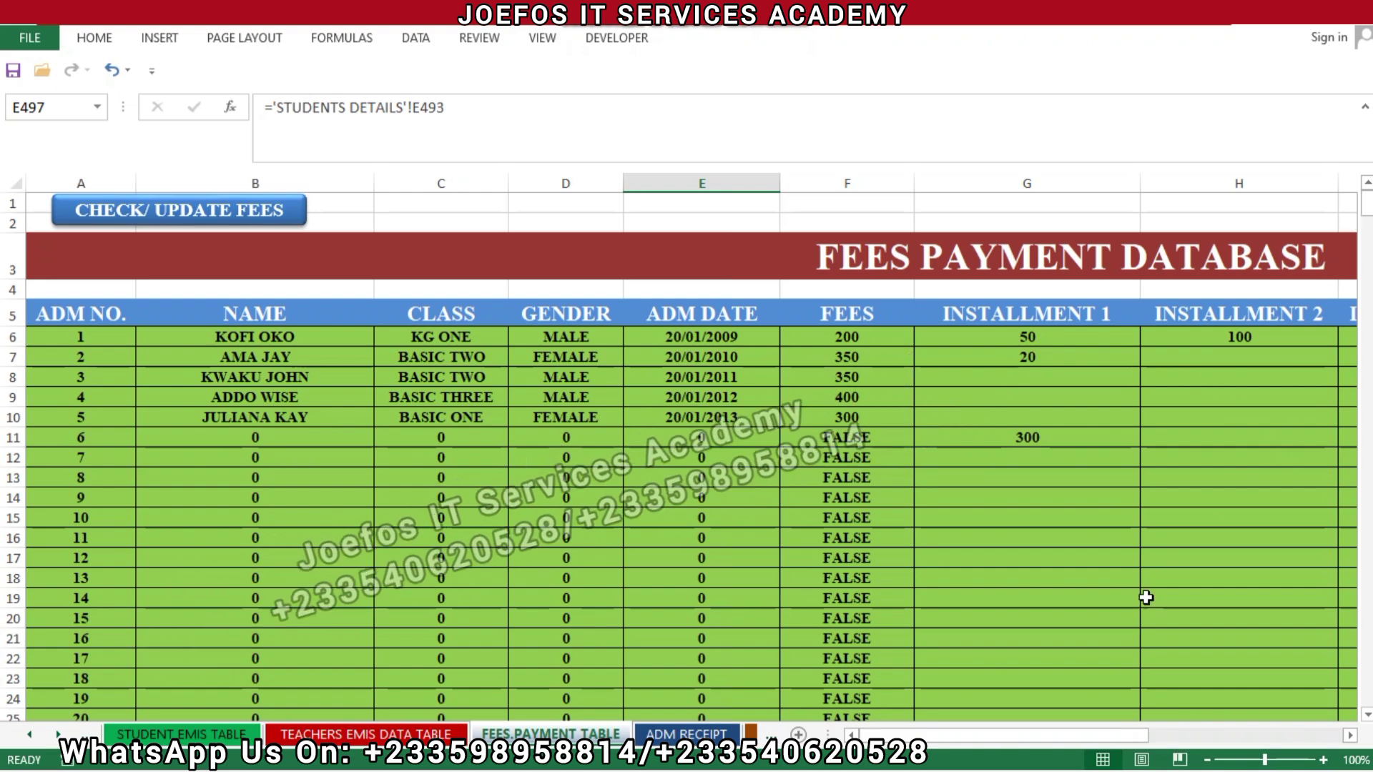
pyautogui.moveTo(997, 735); pyautogui.dragTo(1028, 737)
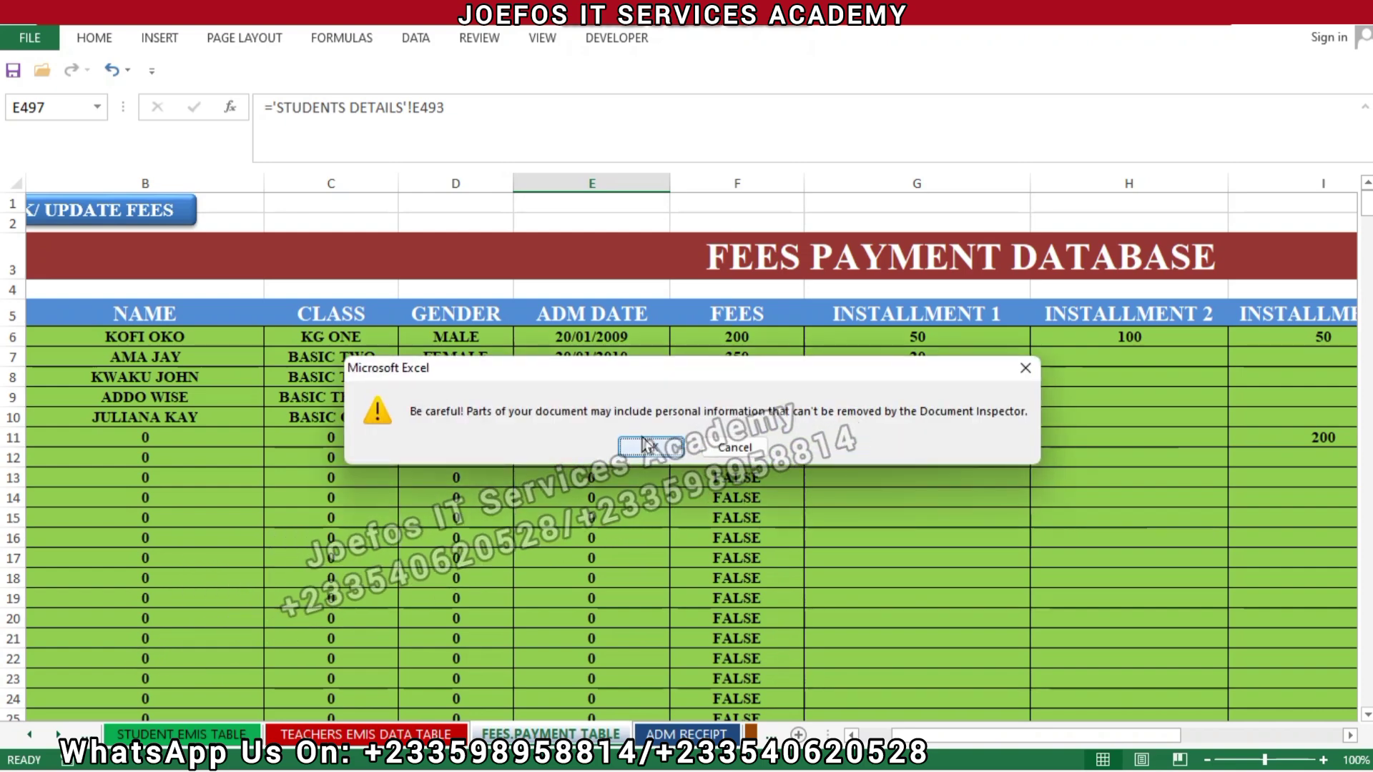
# Step: Dismiss the warning and select the Installment 1–4 amounts in columns G to J
pyautogui.click(641, 437)
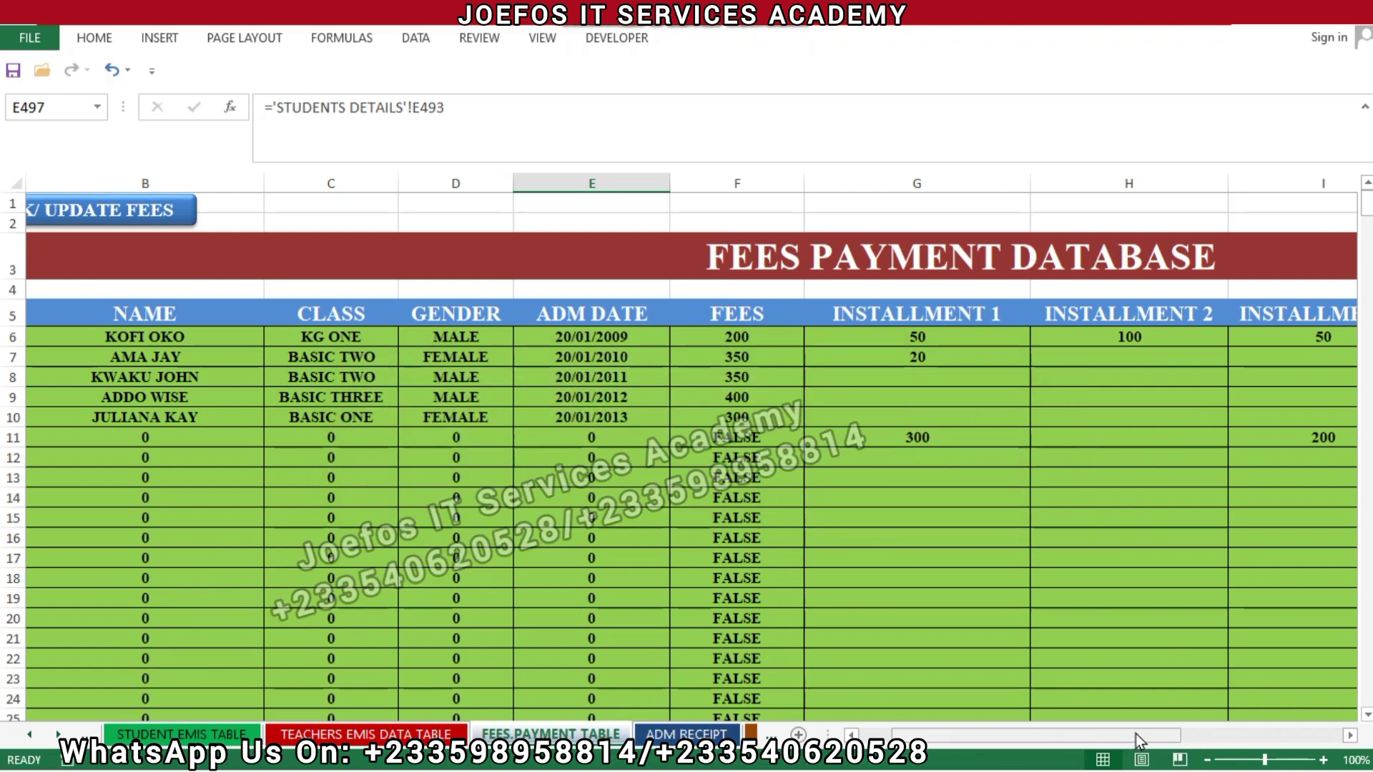
pyautogui.moveTo(1136, 733); pyautogui.dragTo(1190, 723)
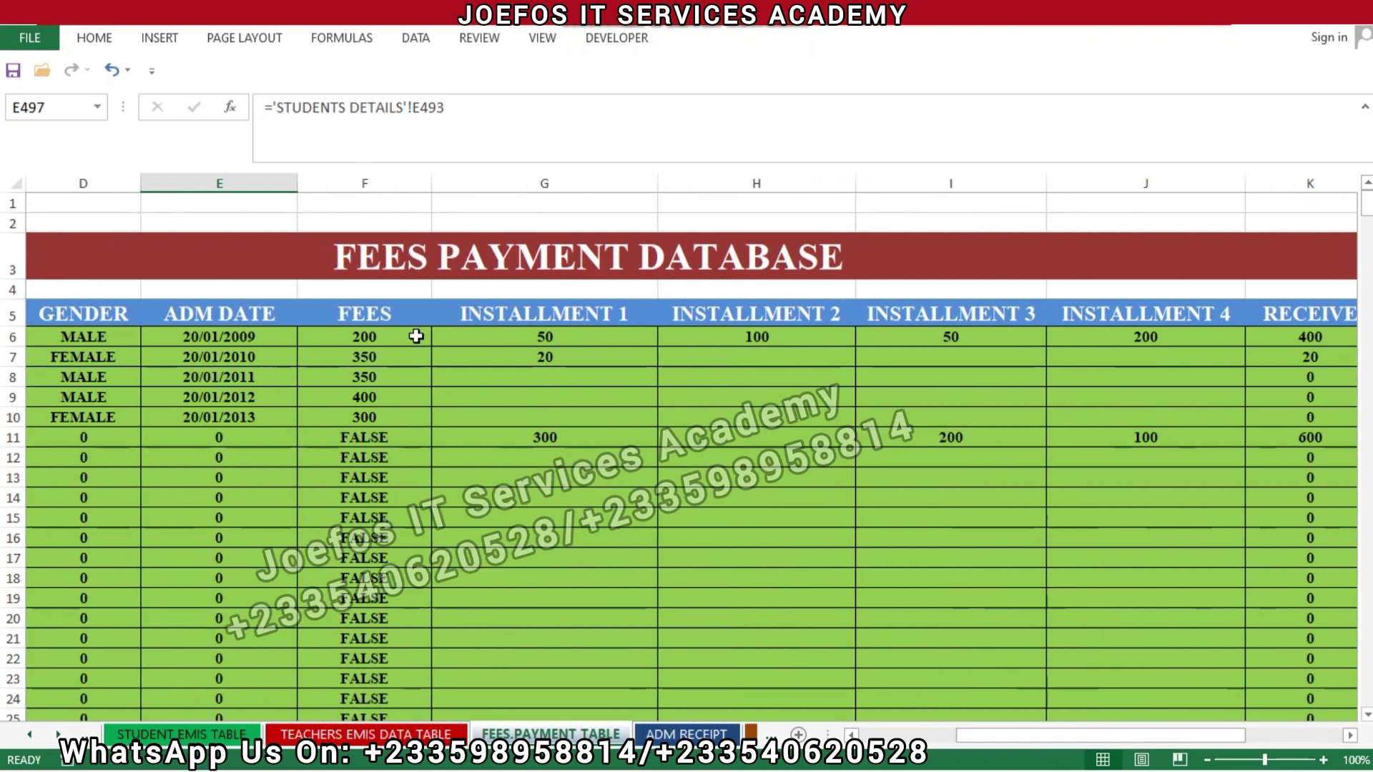
pyautogui.moveTo(463, 333); pyautogui.dragTo(1219, 721)
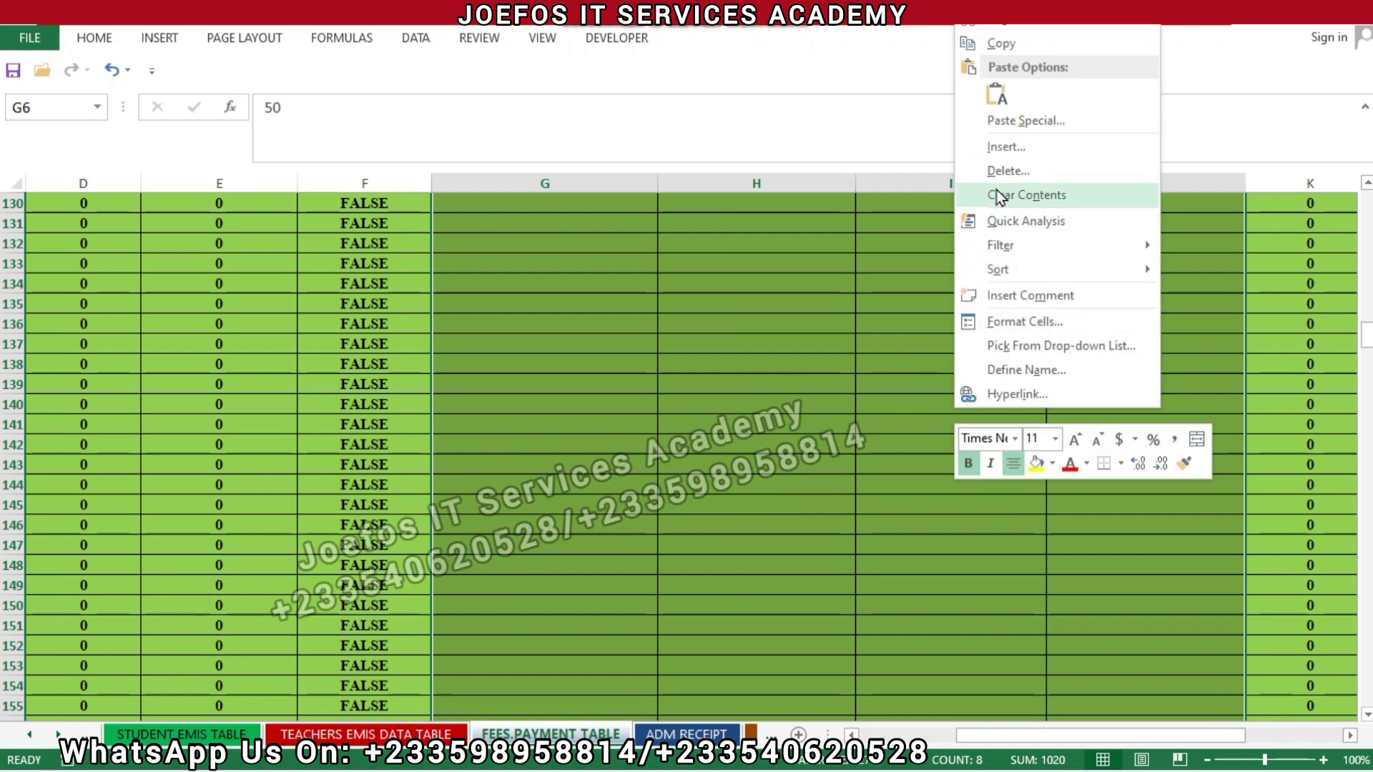
# Step: Clear all installment amounts, then check the formulas in F6 and E8
pyautogui.click(998, 194)
pyautogui.scroll(20, 915, 408)
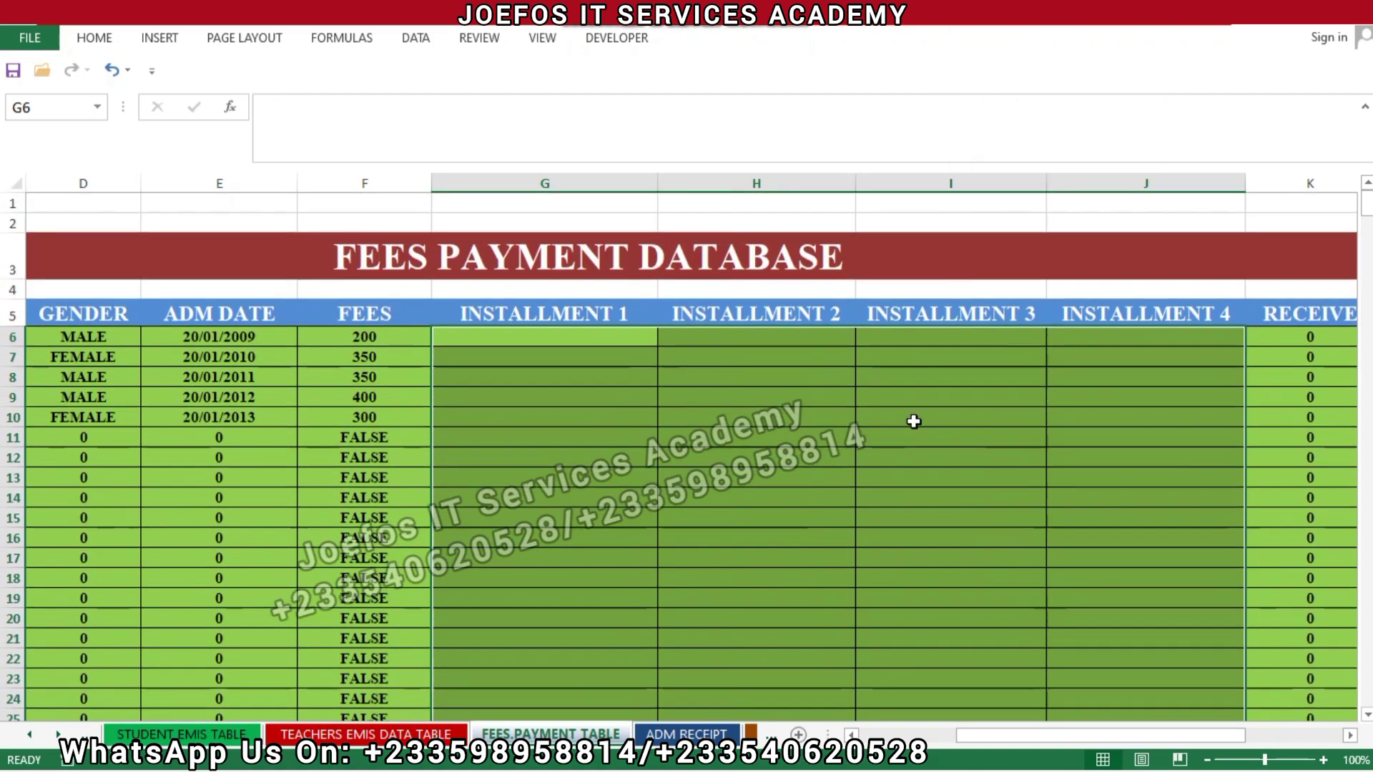
pyautogui.click(913, 420)
pyautogui.click(357, 338)
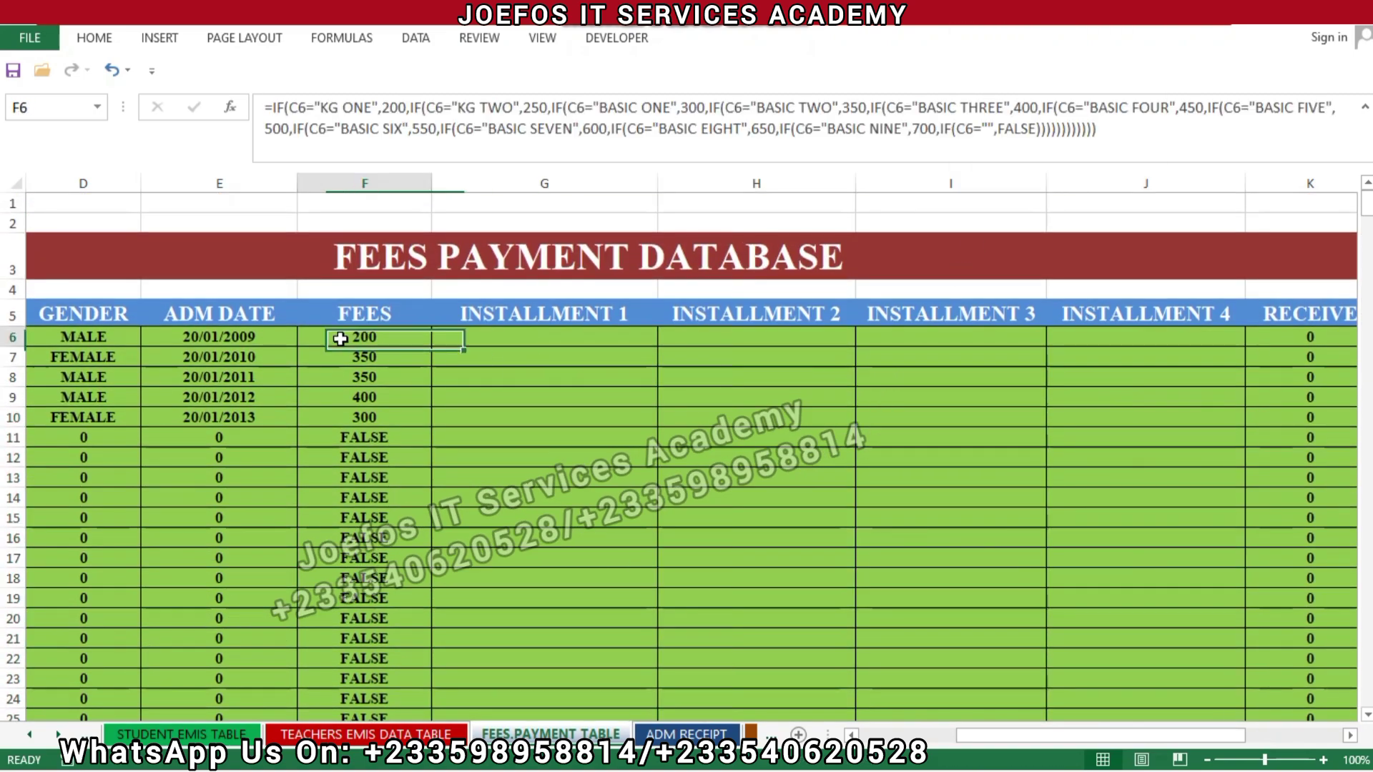
pyautogui.click(223, 374)
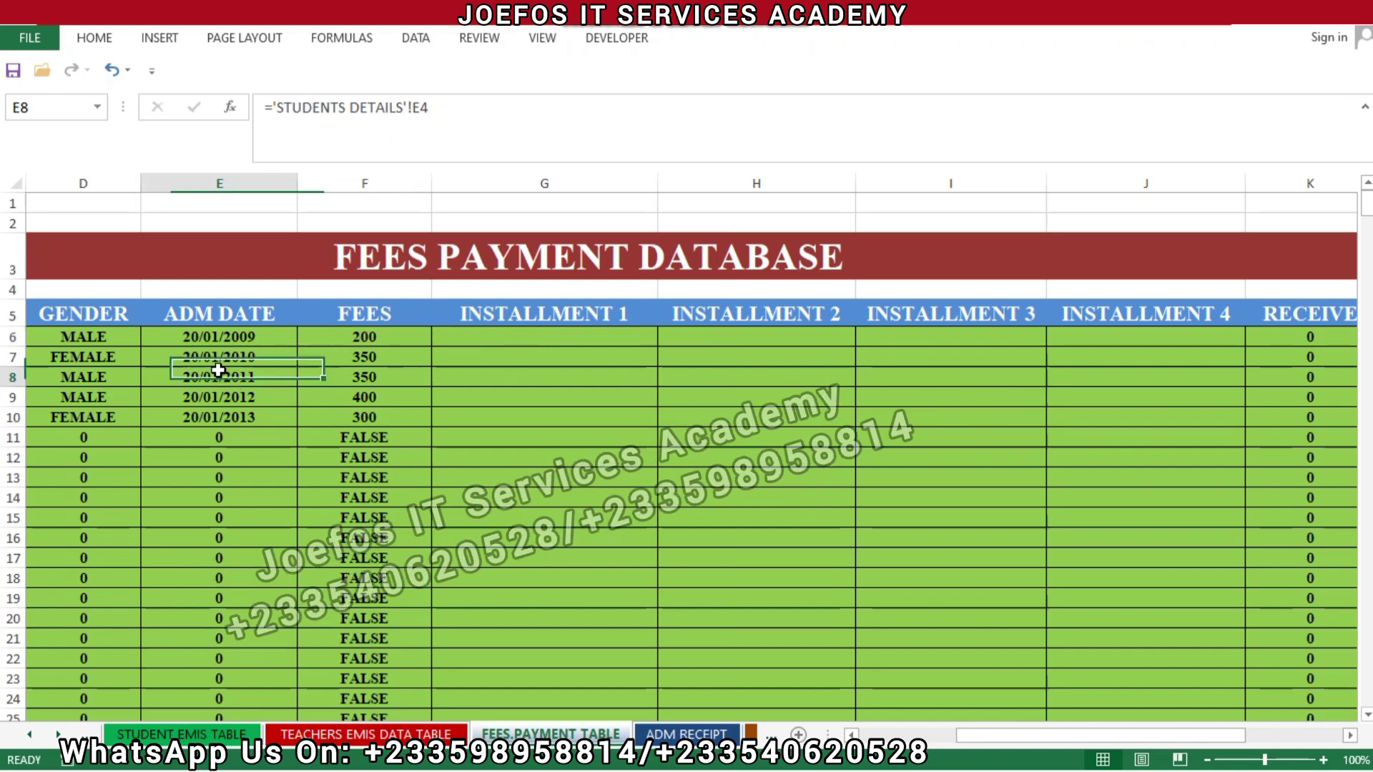
# Step: Save the workbook past the warning and go to the fees payment receipt sheet
pyautogui.hotkey('ctrl', 's')
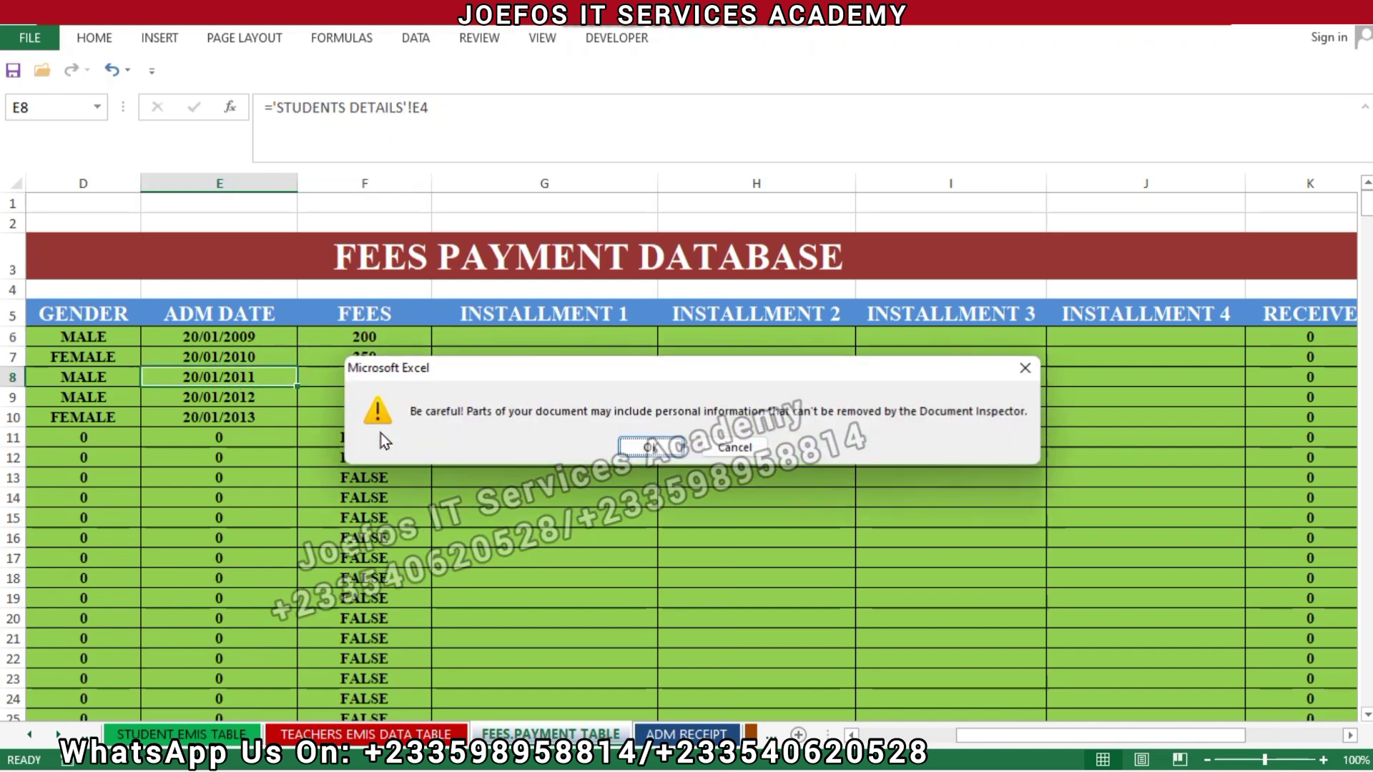
pyautogui.click(637, 444)
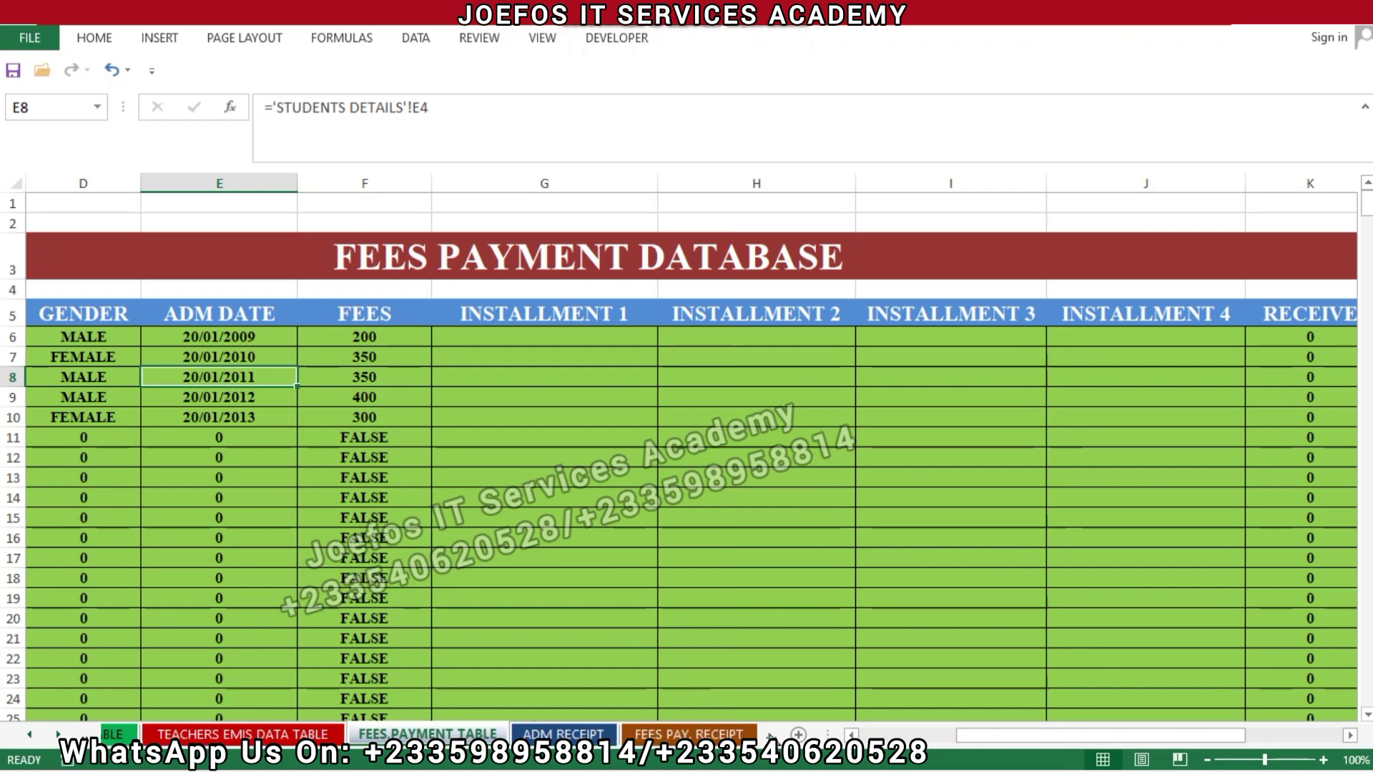
pyautogui.hotkey('ctrl', 'pagedown')
pyautogui.hotkey('ctrl', 'pagedown')
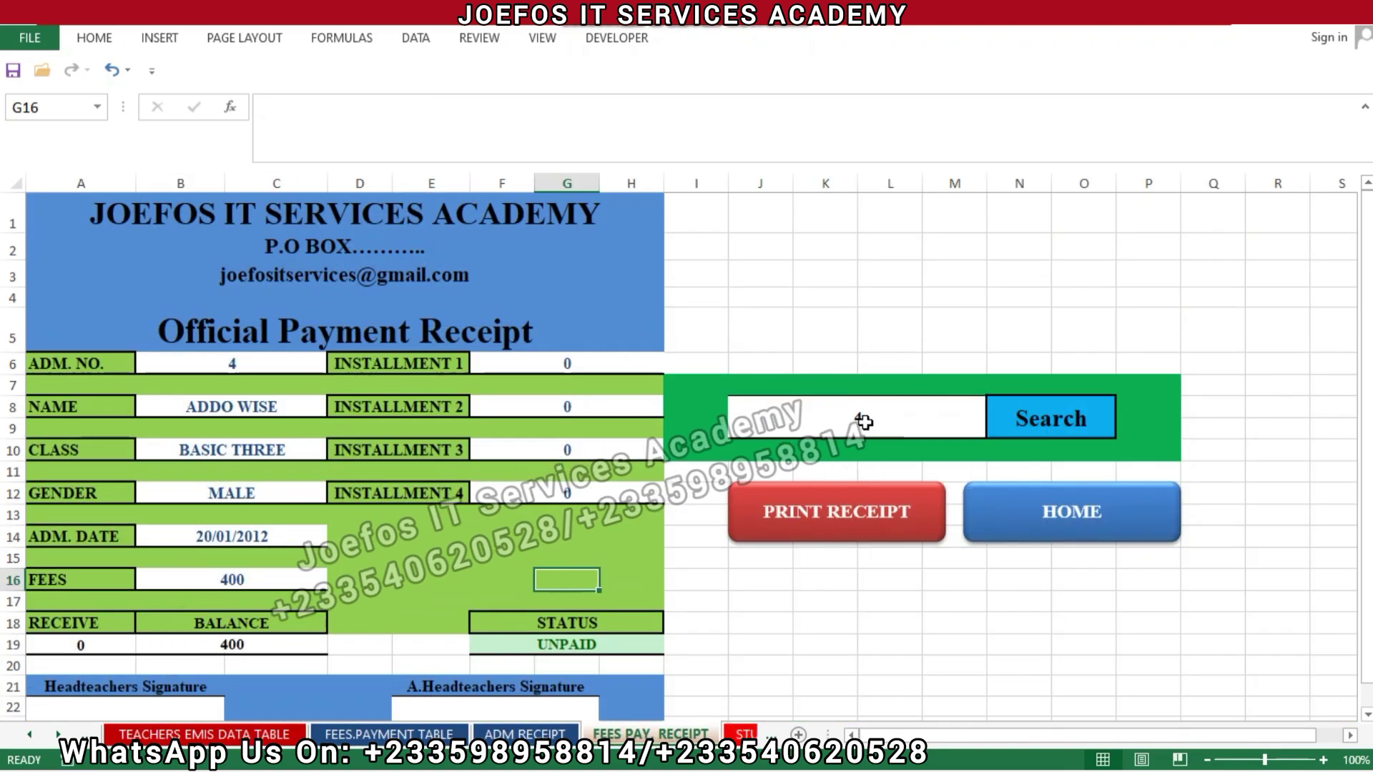
# Step: Change the searched admission number in J8 from 4 to 1 and run the receipt search
pyautogui.click(864, 422)
pyautogui.doubleClick(864, 422)
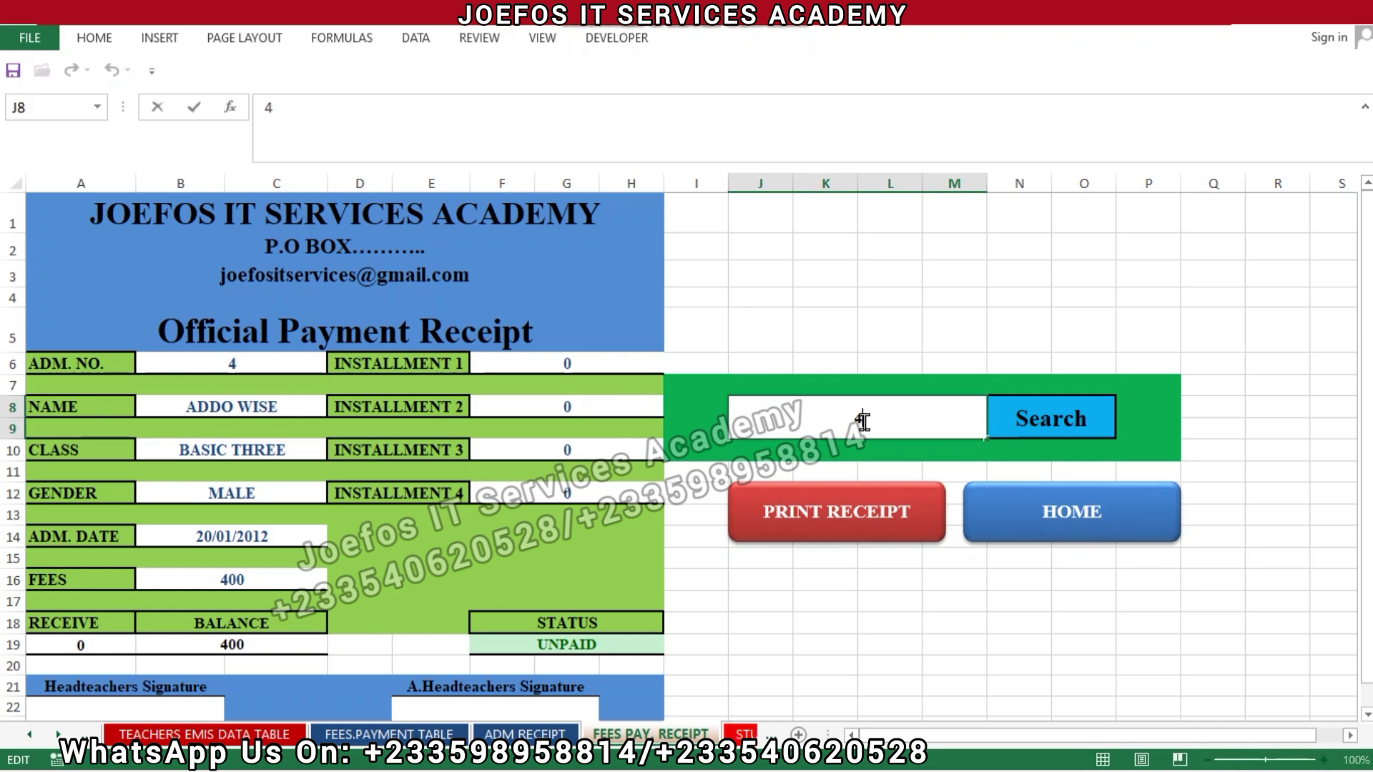
pyautogui.press('BackSpace')
pyautogui.write('1')
pyautogui.click(1067, 423)
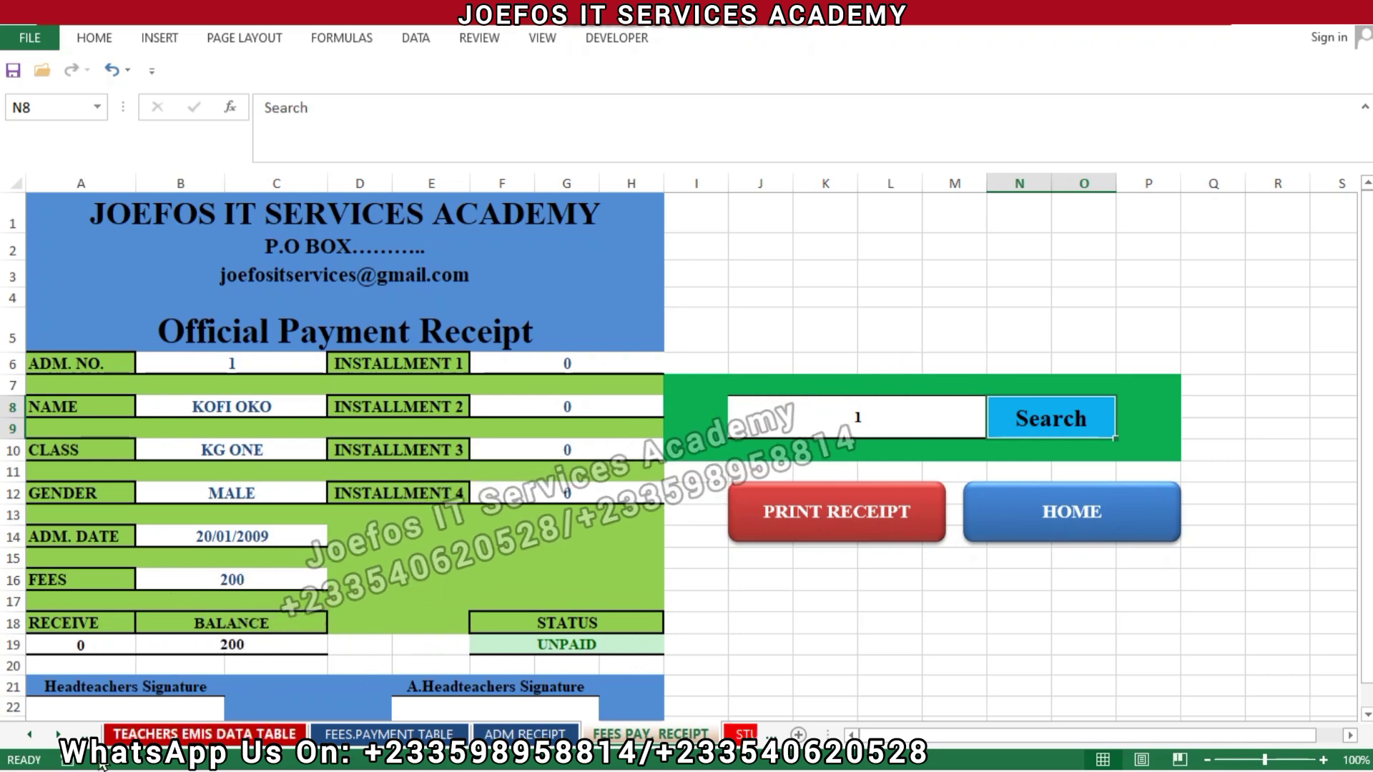
# Step: Scroll back through the sheet tabs to the STUDENTS DETAILS sheet
pyautogui.click(29, 736)
pyautogui.click(29, 736)
pyautogui.click(30, 736)
pyautogui.click(30, 736)
pyautogui.click(29, 735)
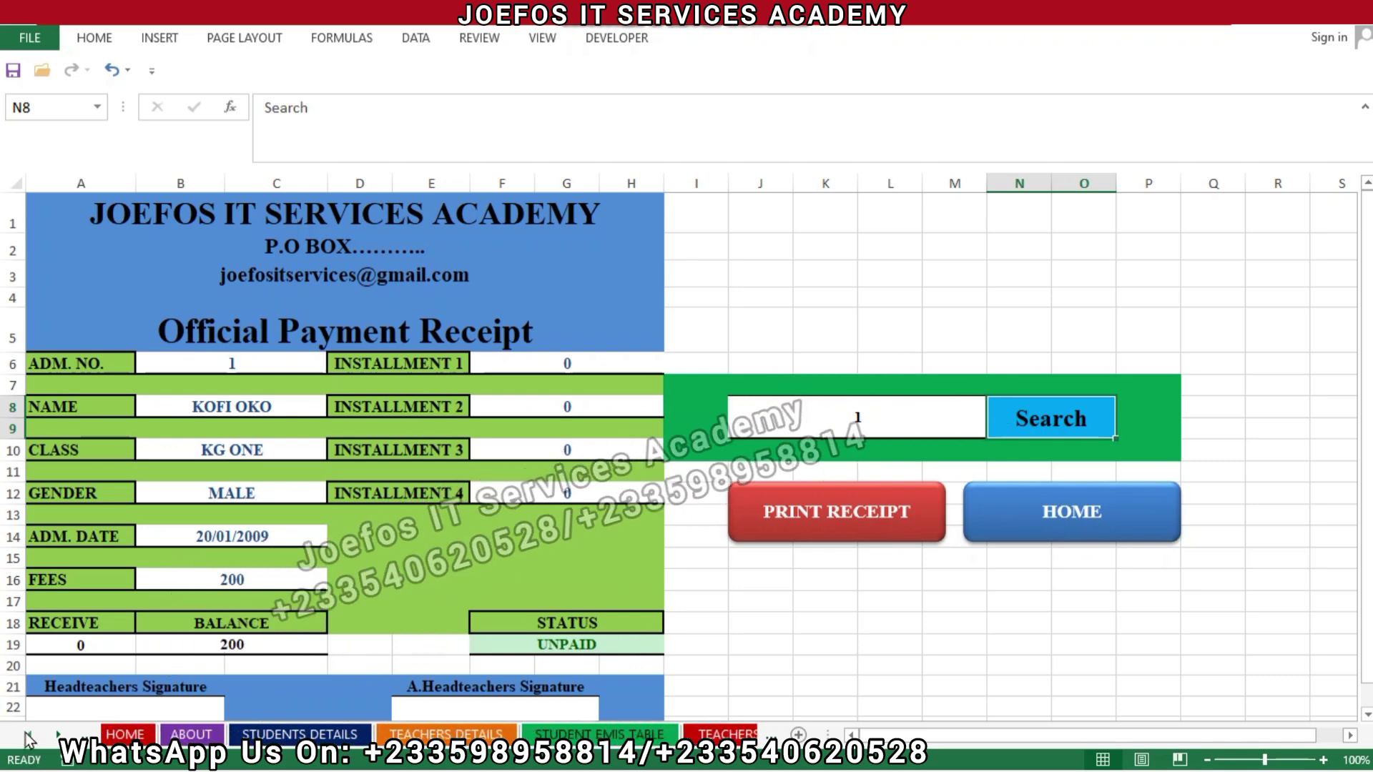
pyautogui.click(287, 736)
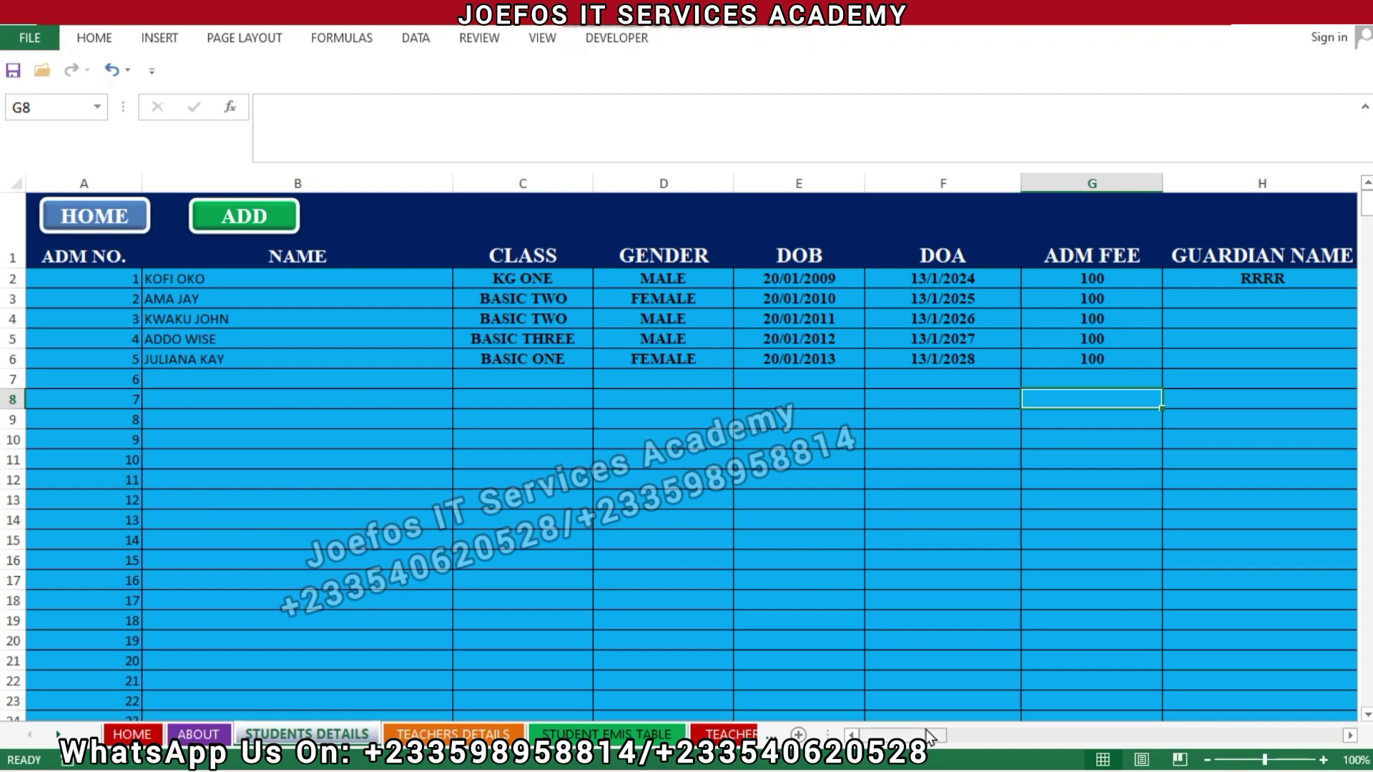
# Step: Dismiss the Windows Start menu that opened from the taskbar
pyautogui.moveTo(930, 735)
pyautogui.mouseDown()
pyautogui.moveTo(972, 750)
pyautogui.moveTo(923, 751)
pyautogui.mouseUp()
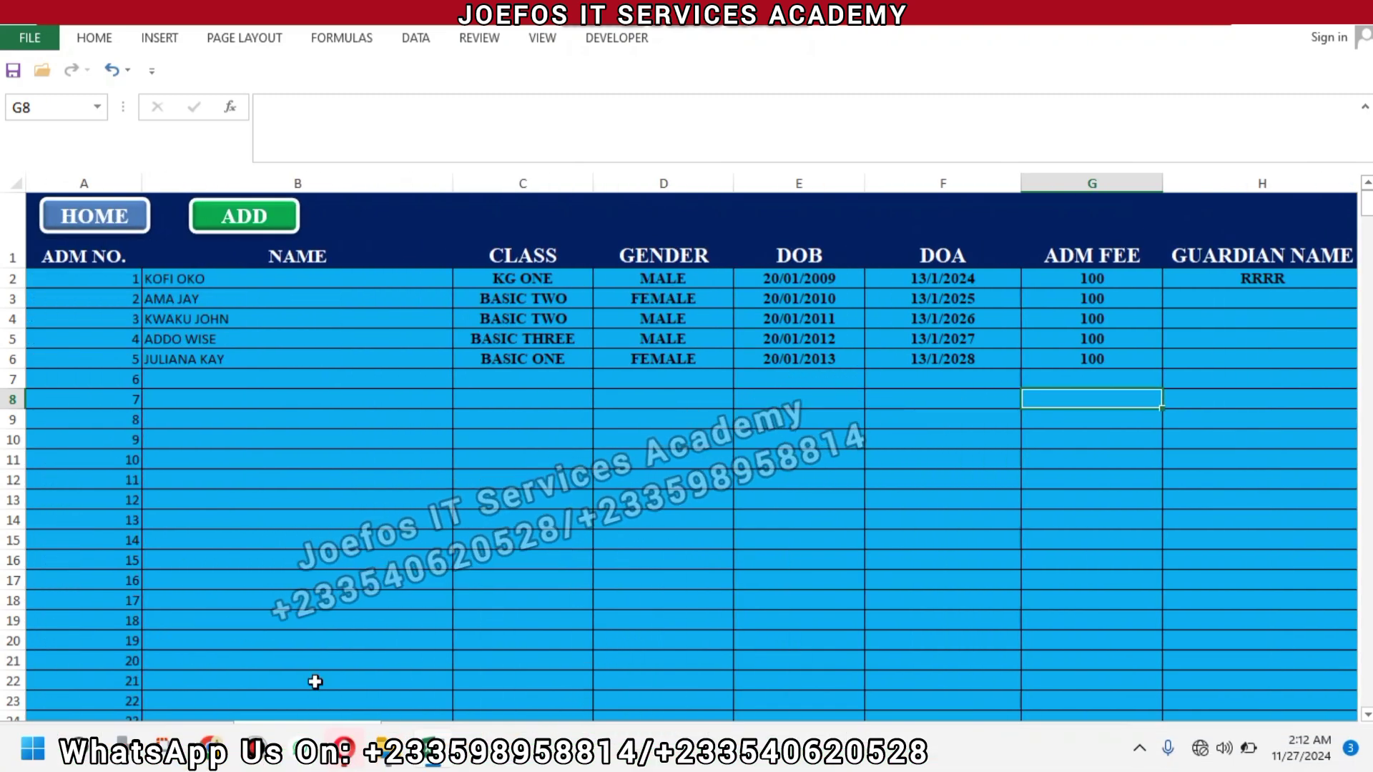
pyautogui.click(32, 750)
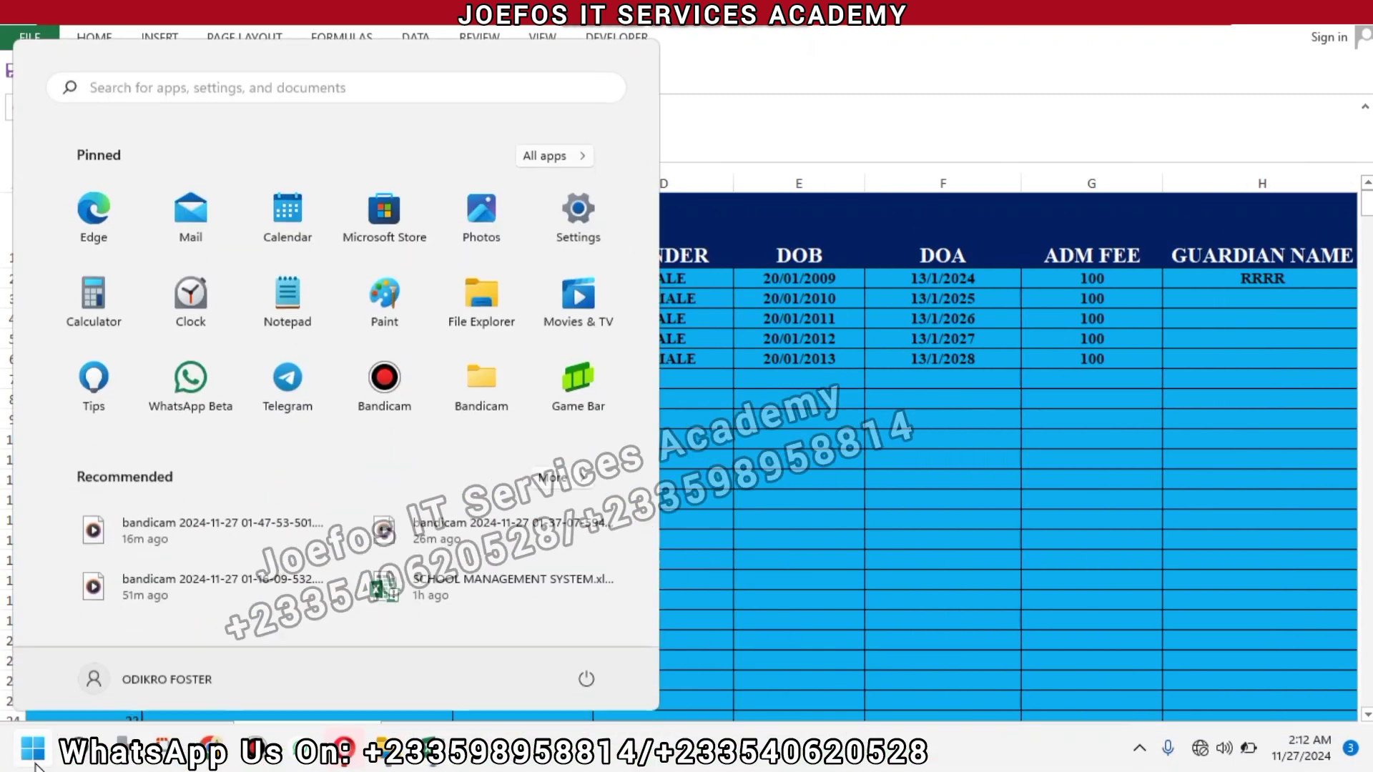
pyautogui.click(865, 598)
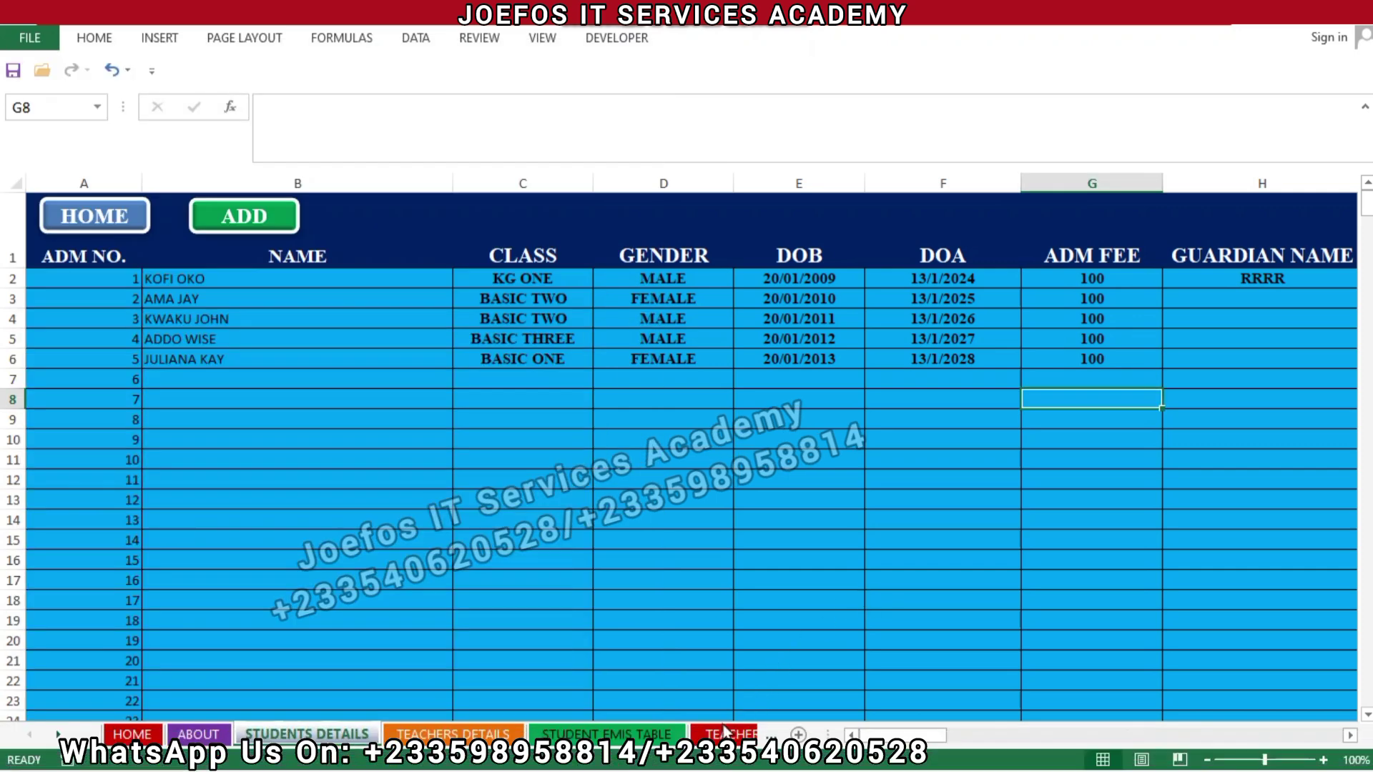
# Step: Browse the TEACHERS EMIS DATA TABLE, FEES PAYMENT TABLE and receipt sheets, finishing on ADM RECEIPT
pyautogui.click(743, 734)
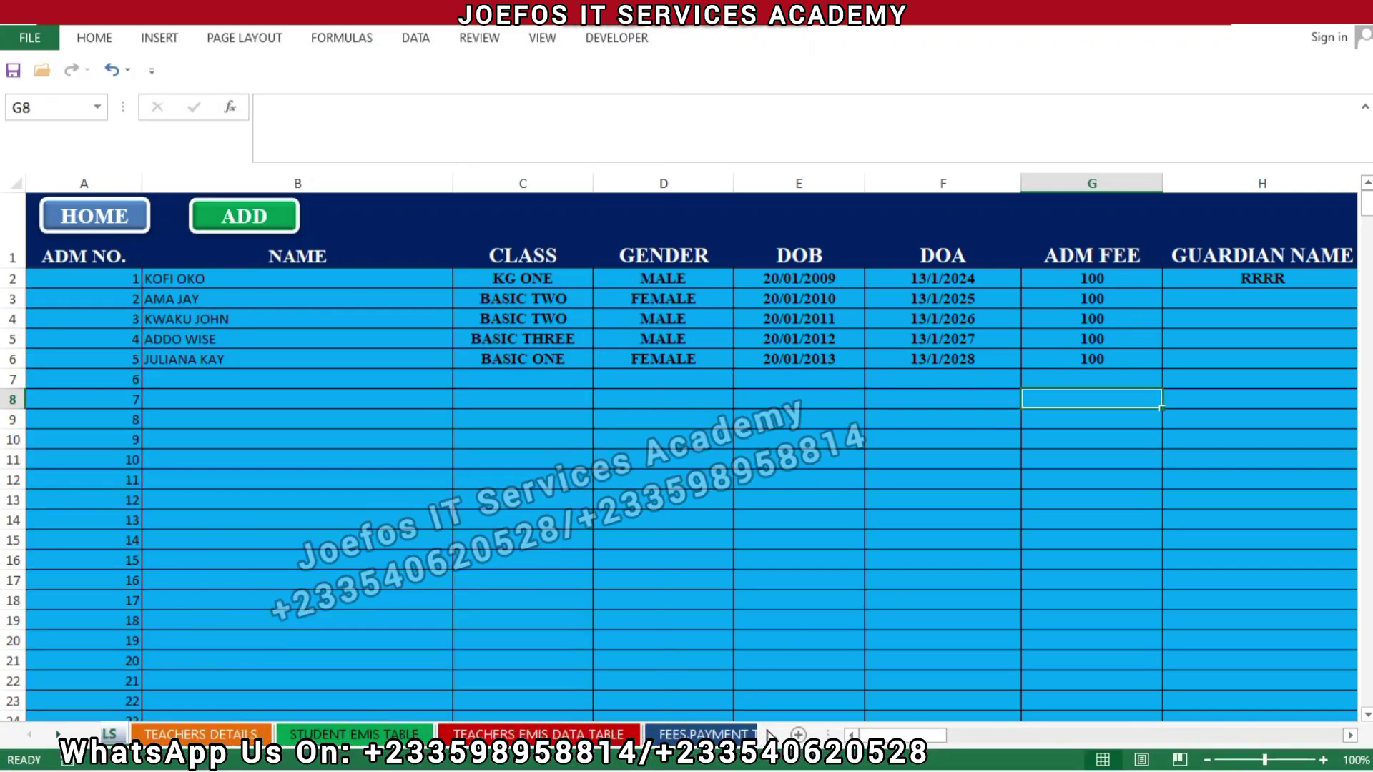
pyautogui.click(760, 734)
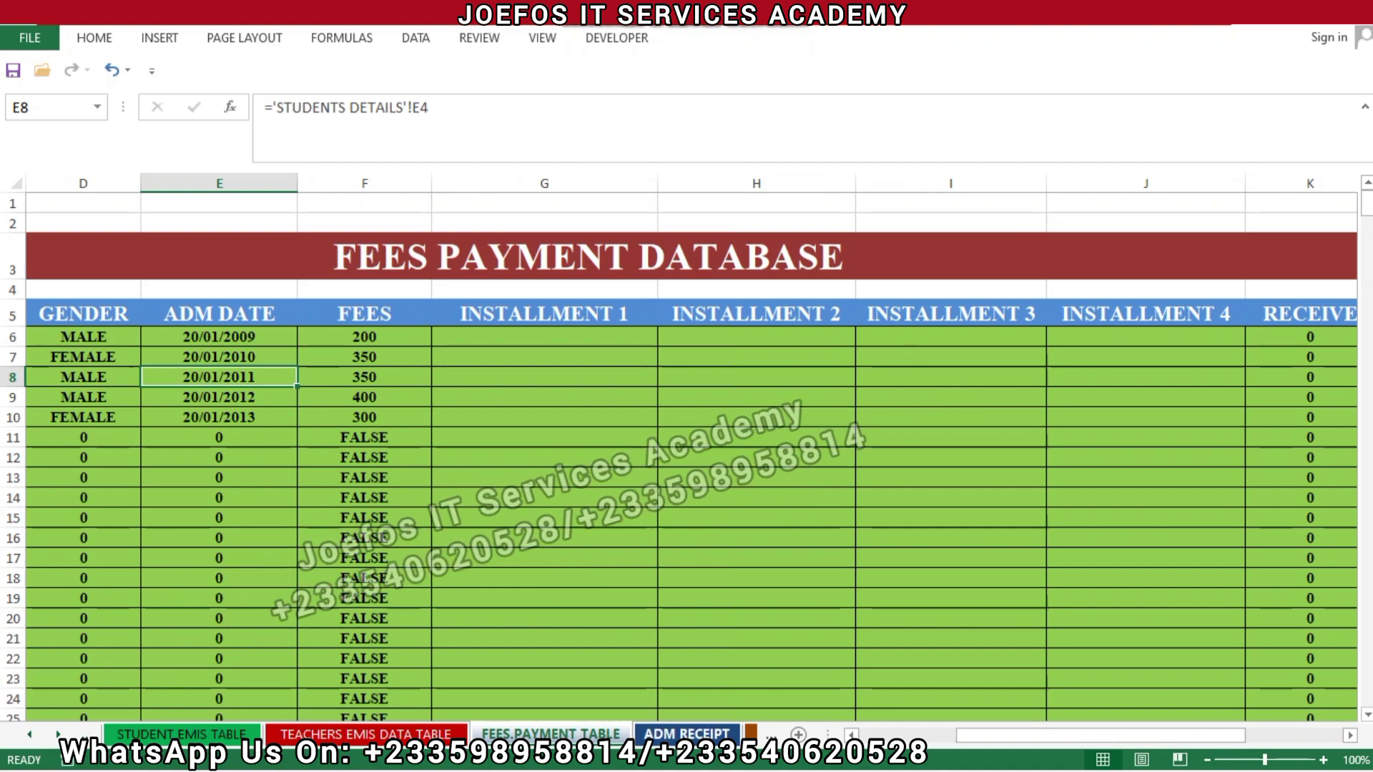
pyautogui.click(683, 735)
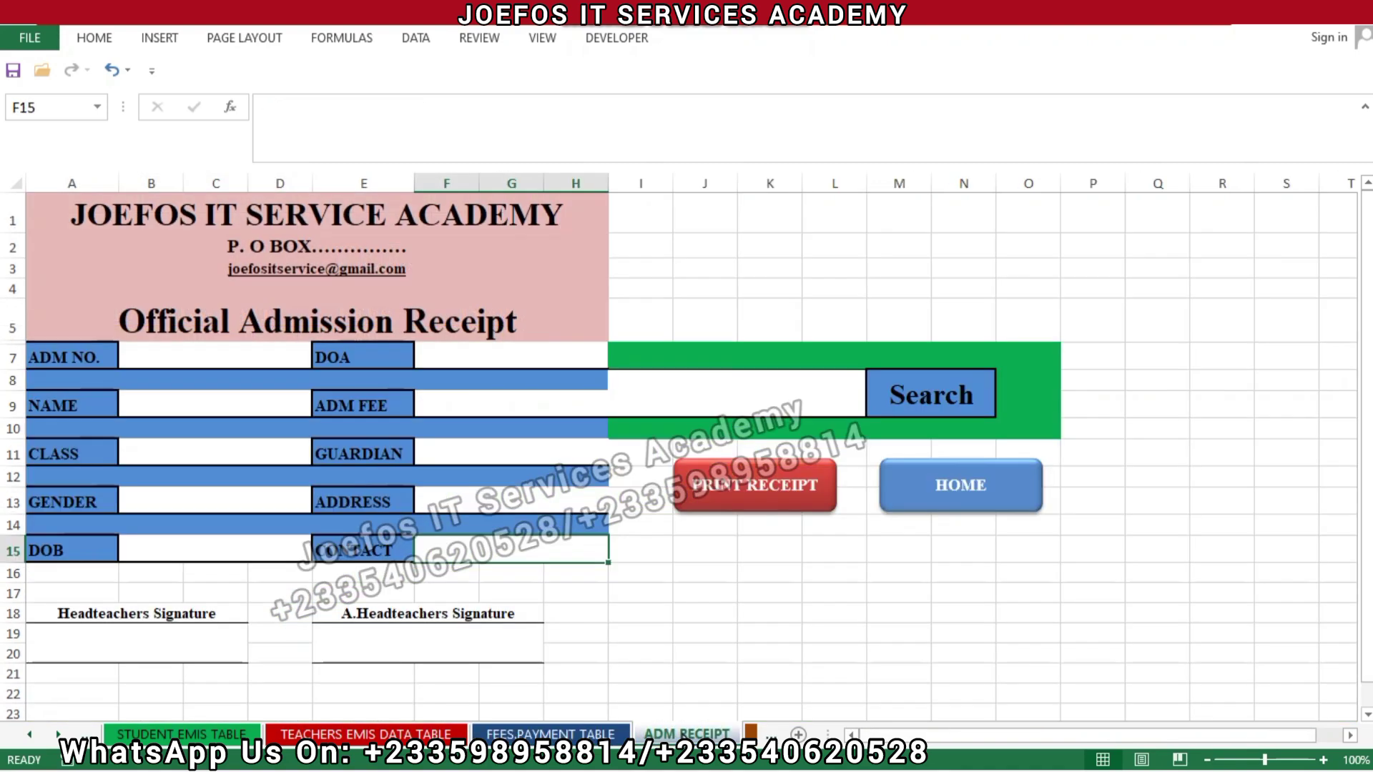
pyautogui.click(759, 734)
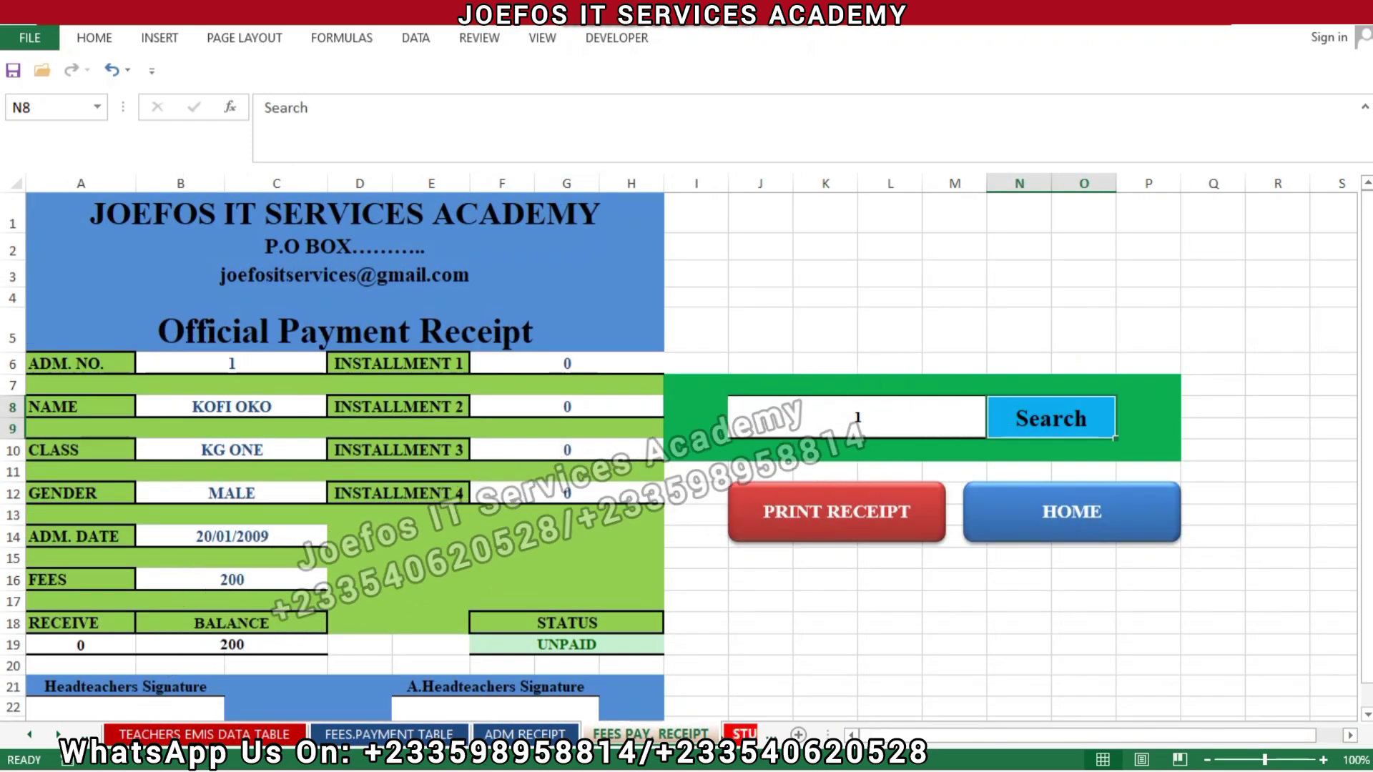
pyautogui.hotkey('ctrl', 'pageup')
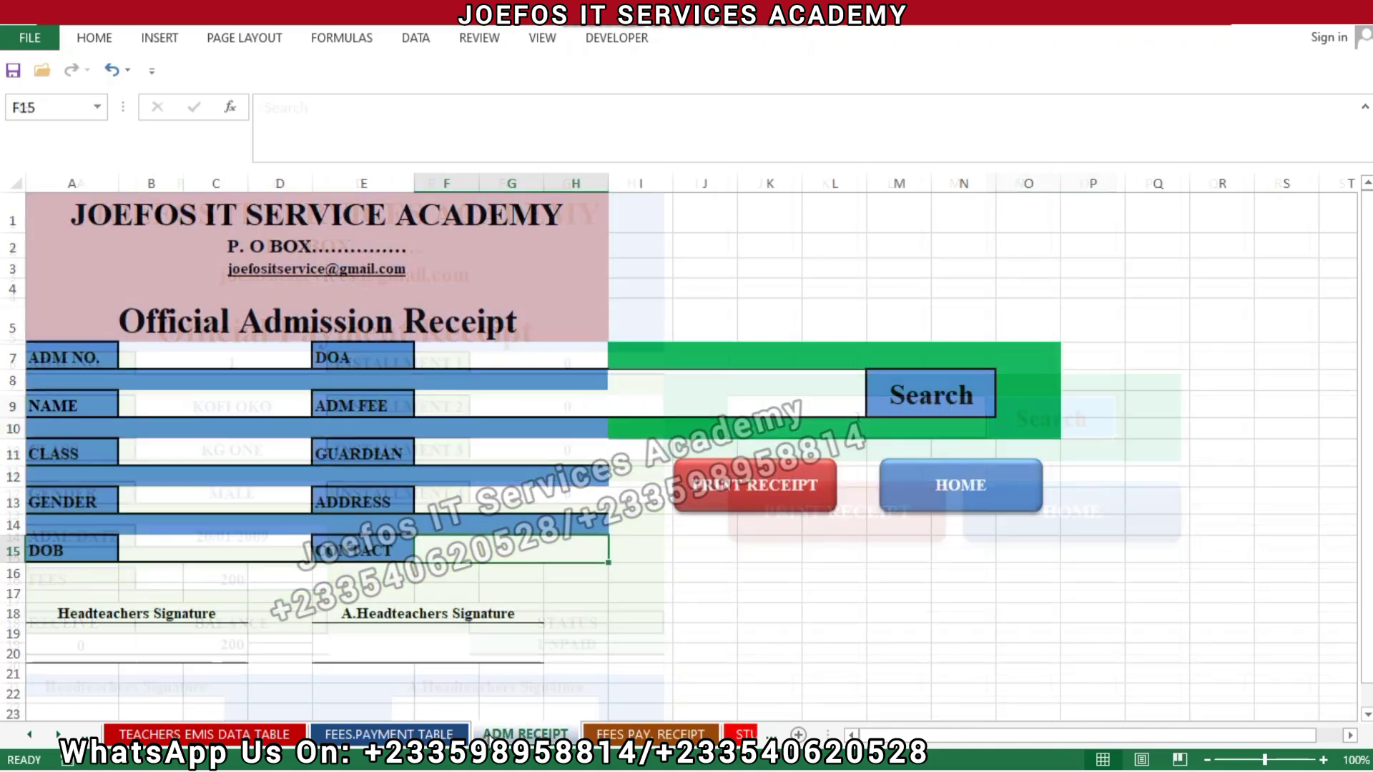